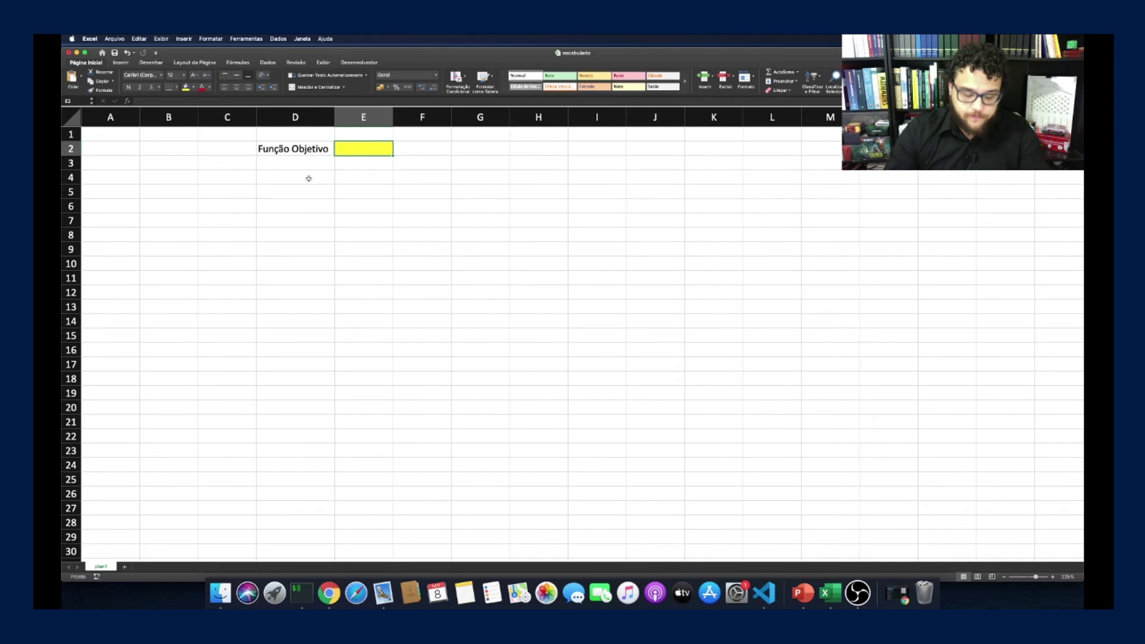
Label cell D4 "Variáveis" and enter the variable headers X1 in E3 and X2 in F3
type("Var")
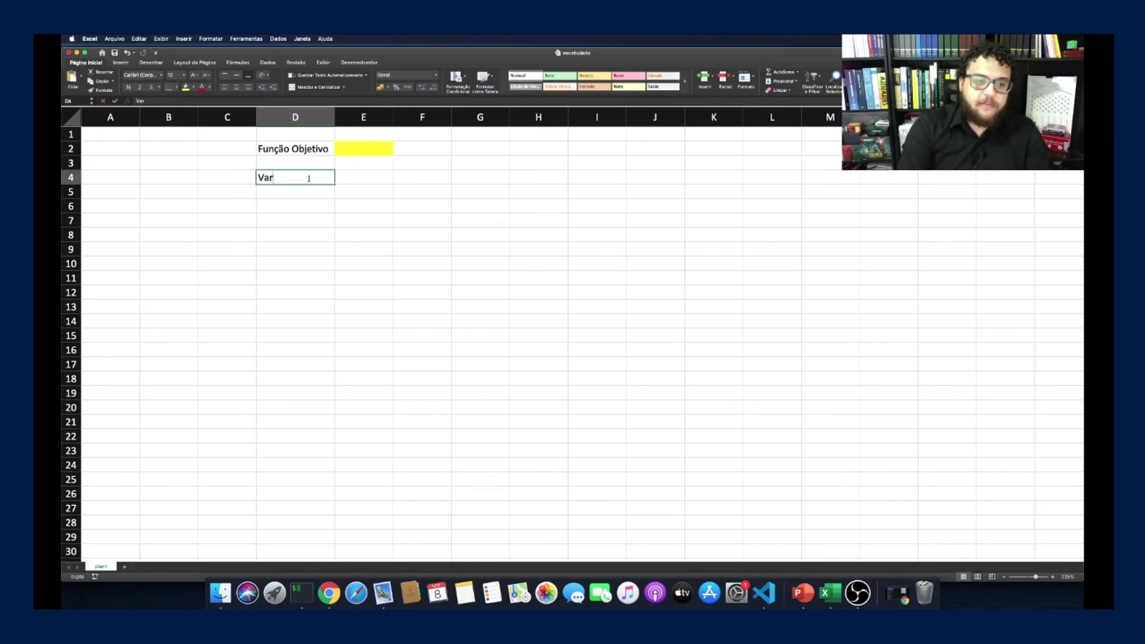
type("iáveis")
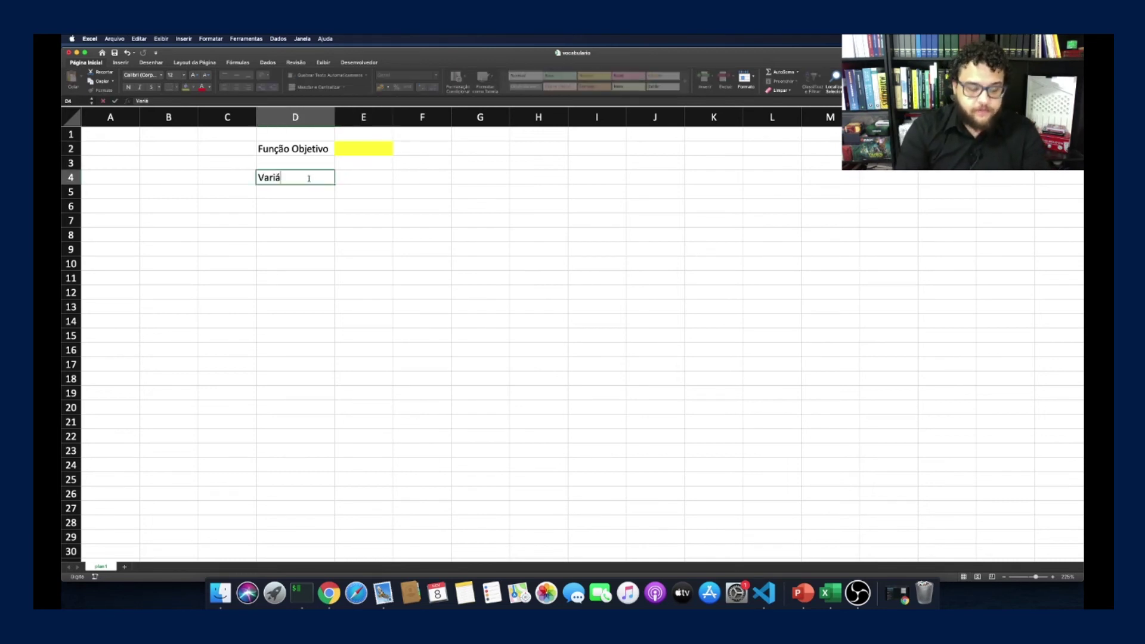
key("Tab")
key("Up")
type("X1")
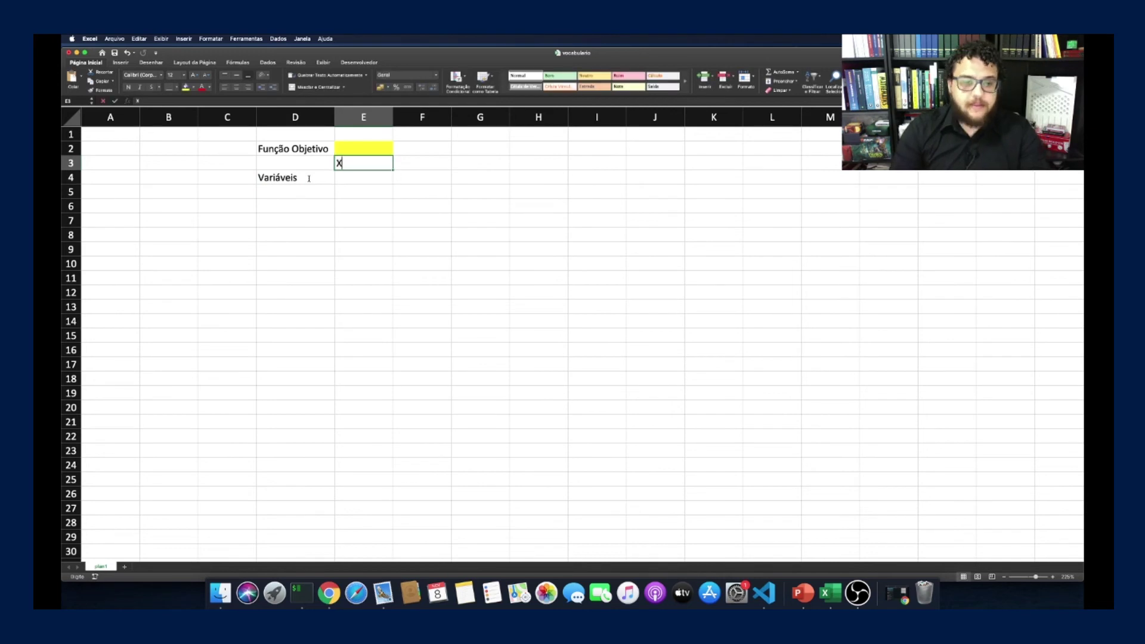
key("Return")
key("Tab")
key("Up")
type("X2")
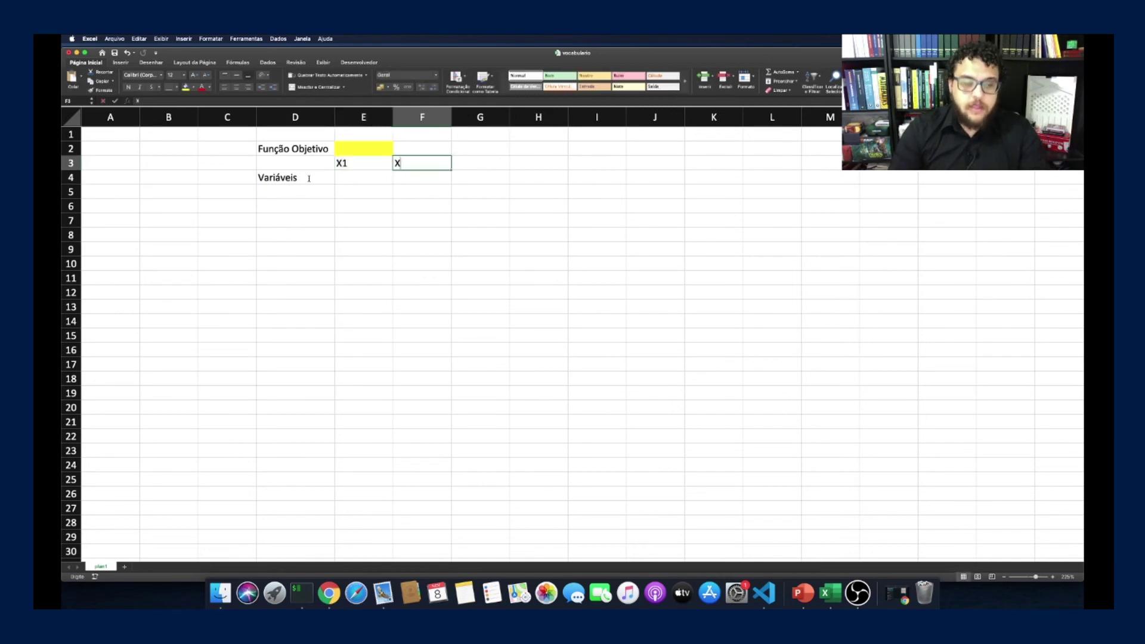
key("Return")
Fill the variable cells E4:F4 with red and add borders to them
key("shift+Left")
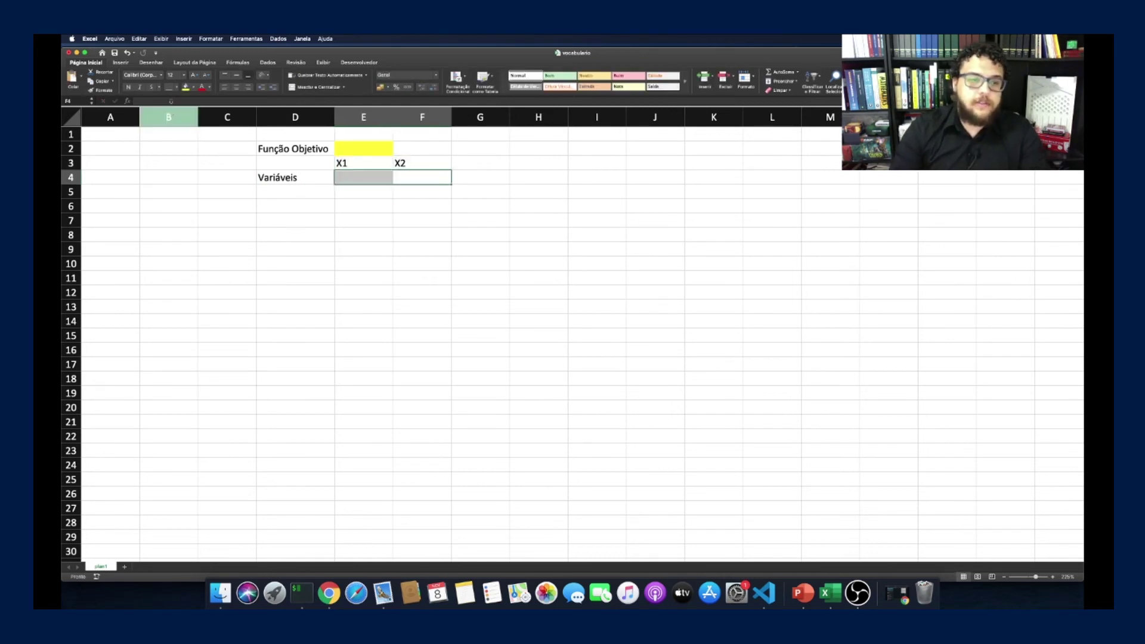
left_click(194, 89)
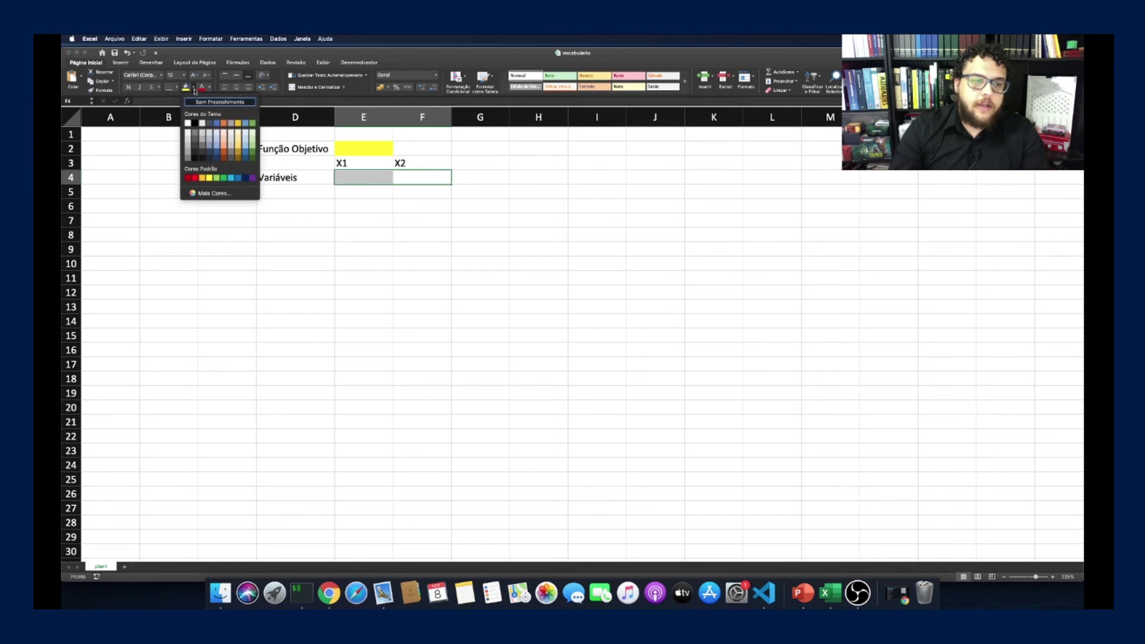
left_click(198, 177)
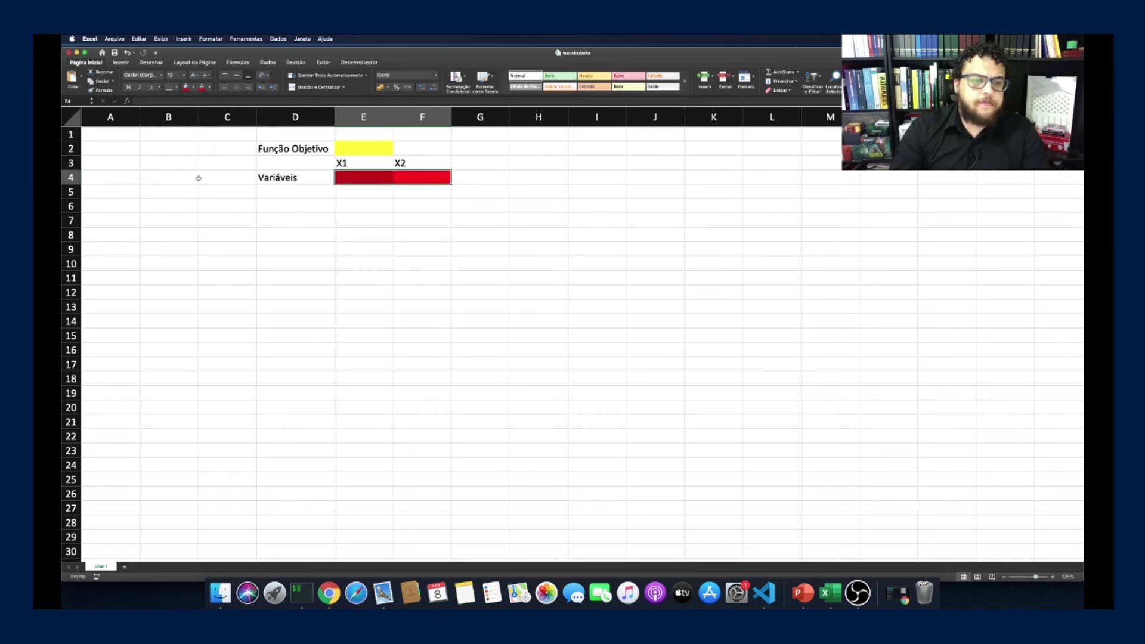
left_click(176, 87)
left_click(178, 156)
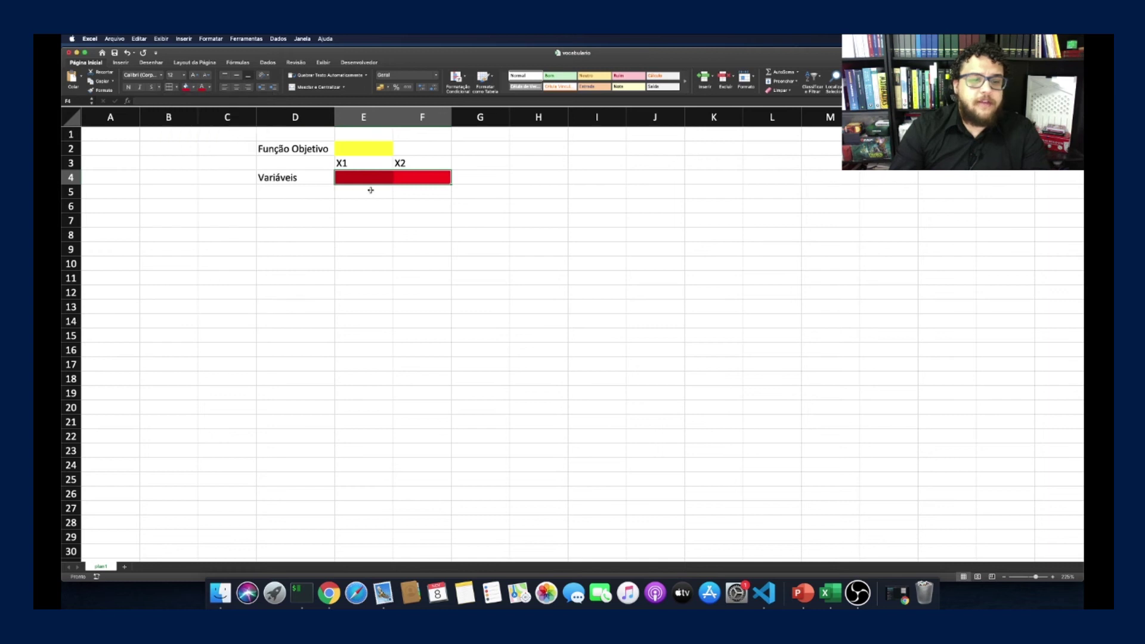
left_click(367, 179)
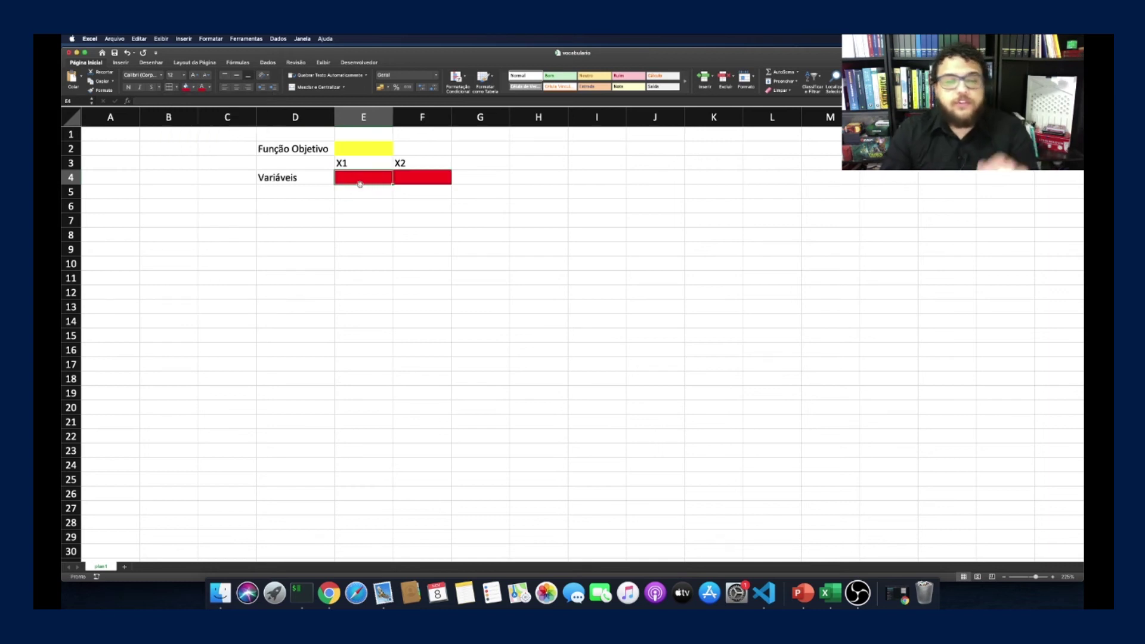
left_click(408, 179)
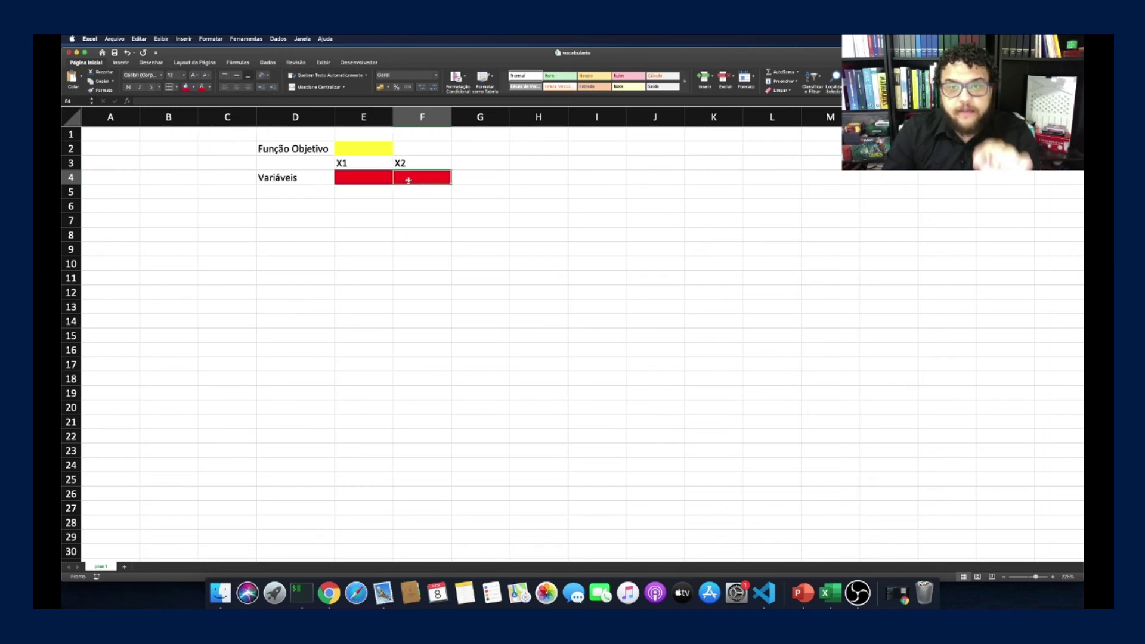
left_click(356, 153)
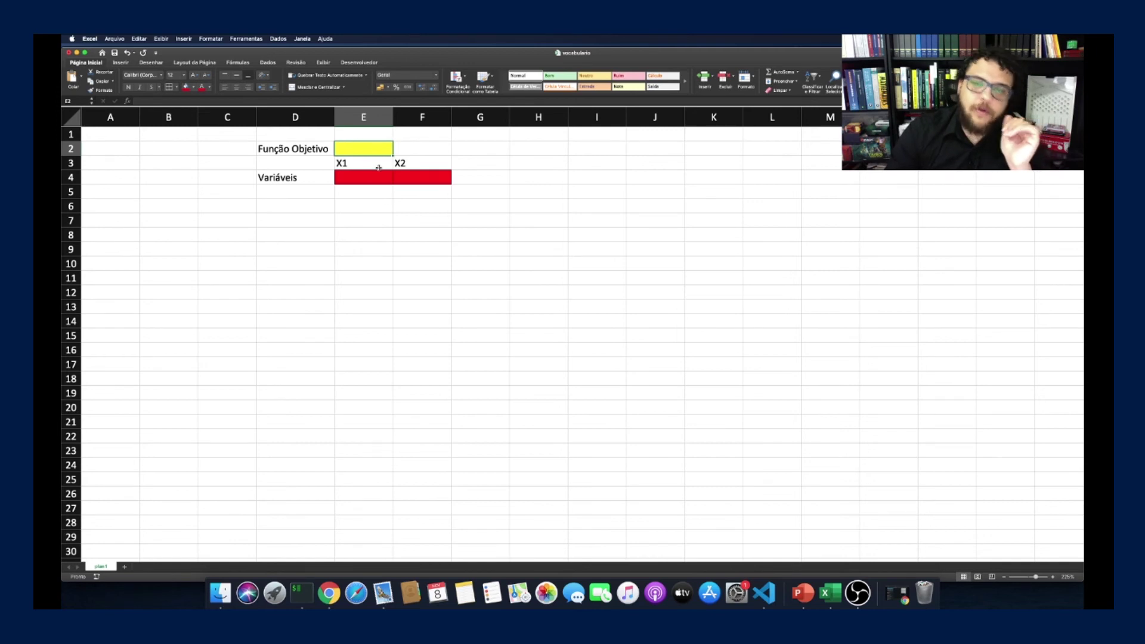
Enter the label "Parâmetros" in cell D6
left_click(320, 207)
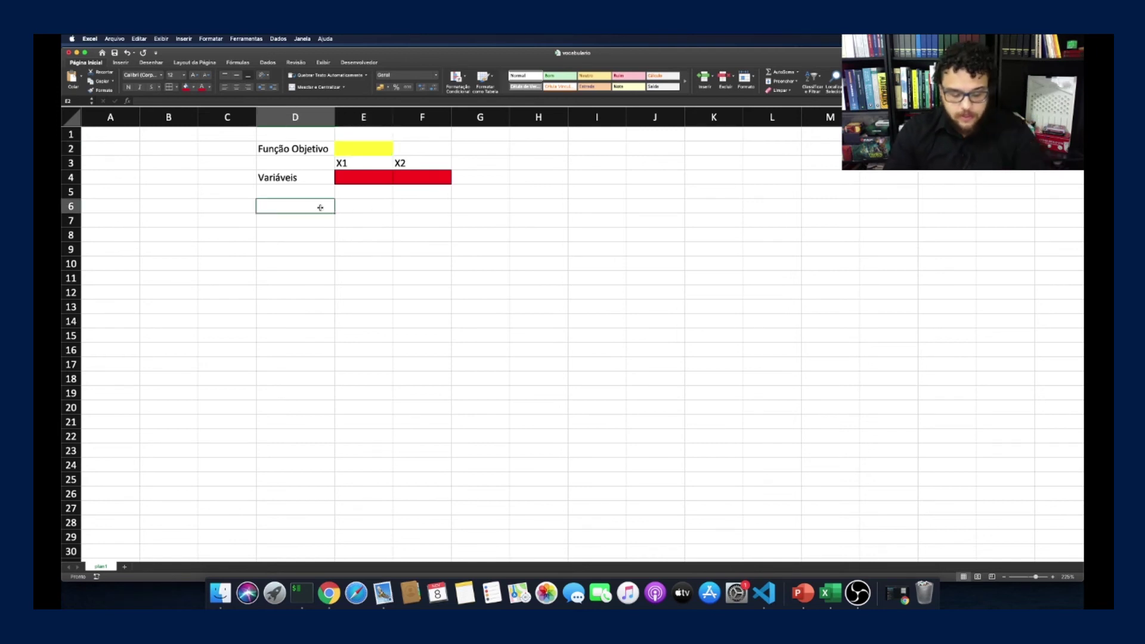
type("Param")
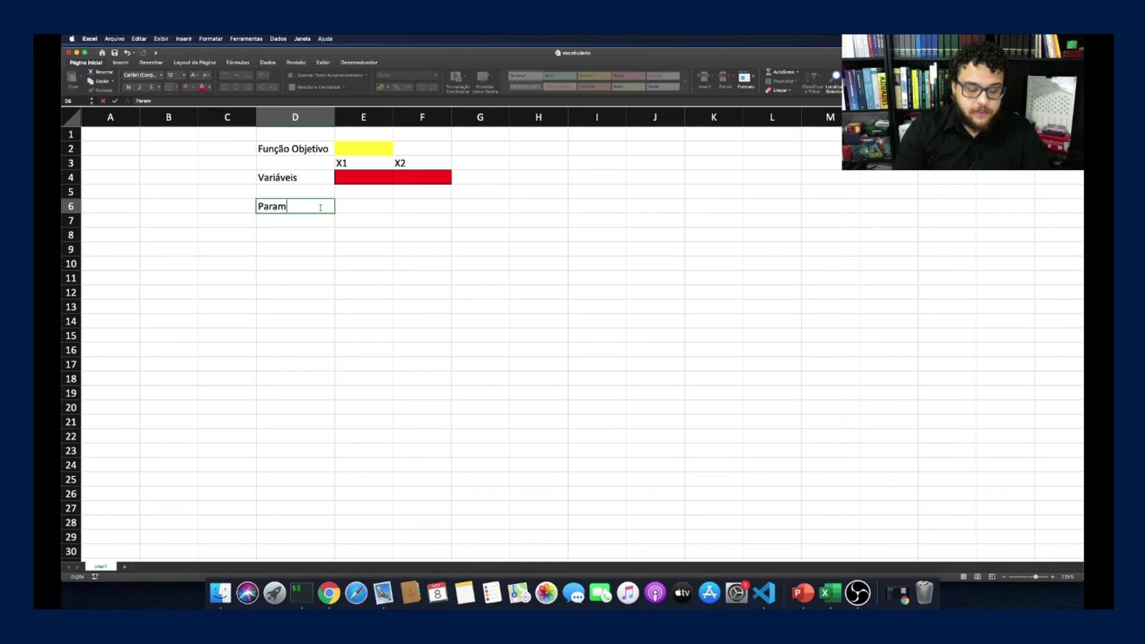
type("âmetros")
key("Return")
key("Right")
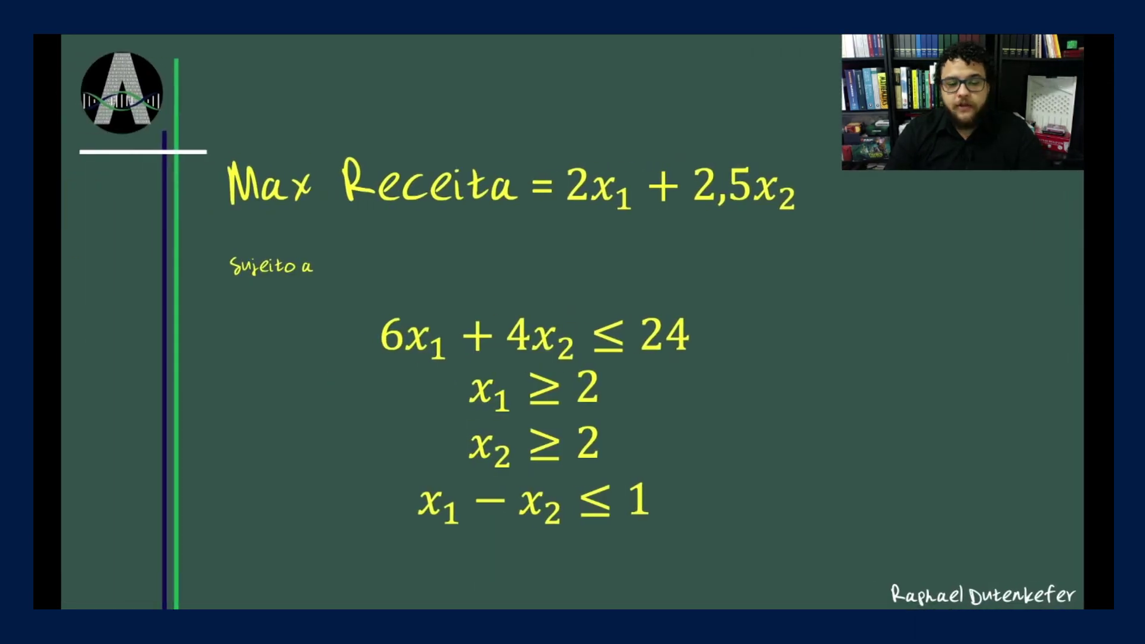
Enter the first constraint's parameters 6, 4 and 24 in cells E7, F7 and G7
left_click(565, 335)
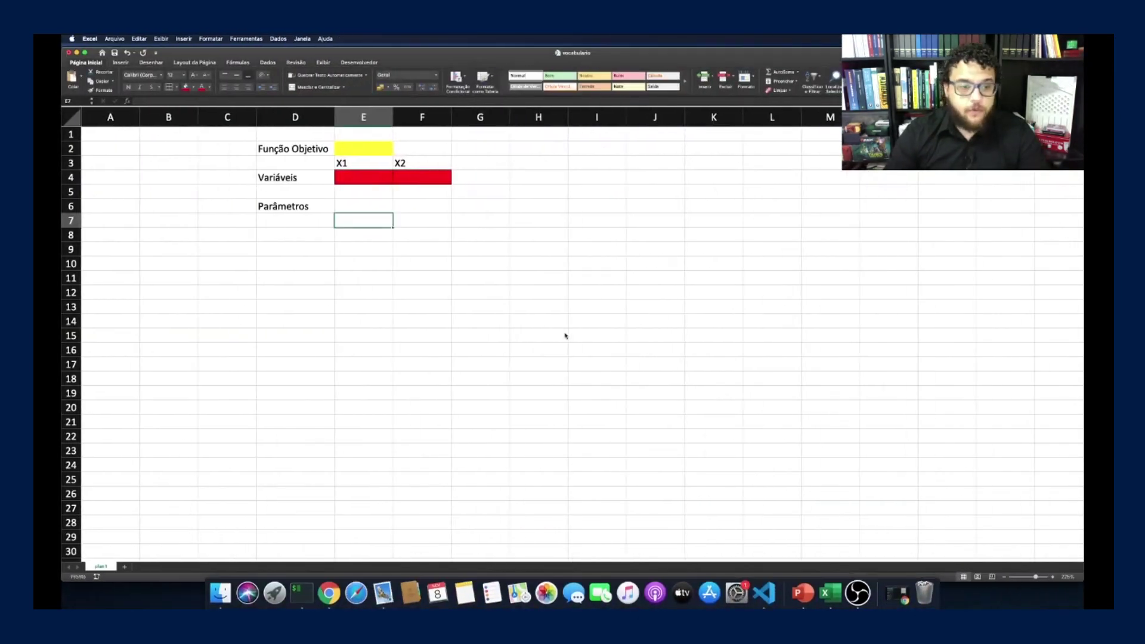
type("6")
key("Tab")
type("4")
key("Tab")
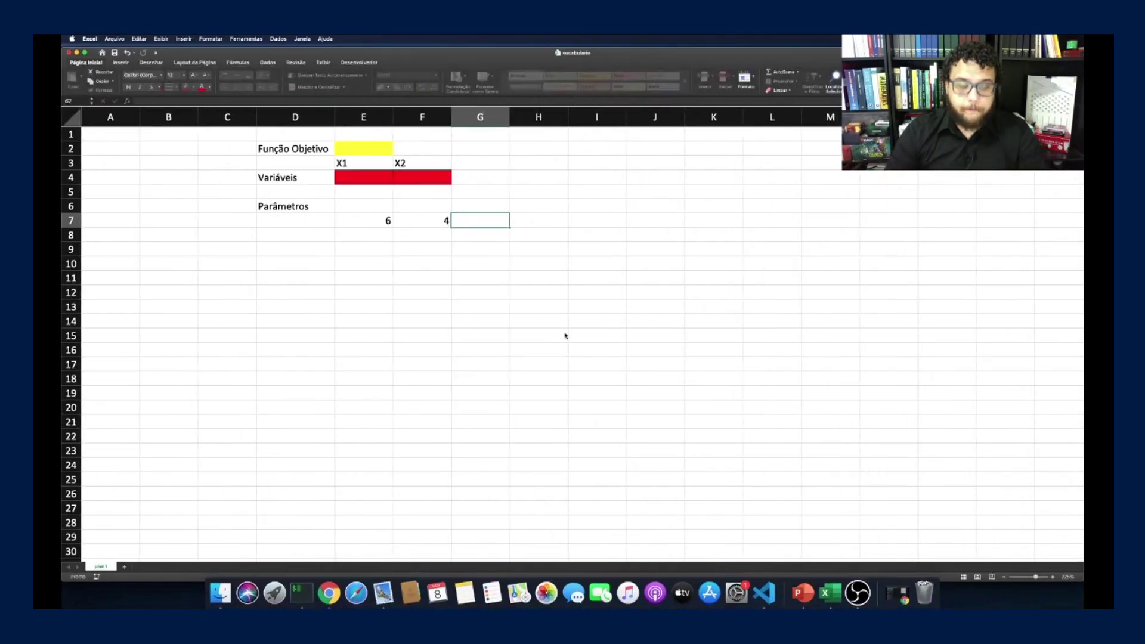
type("24")
key("Return")
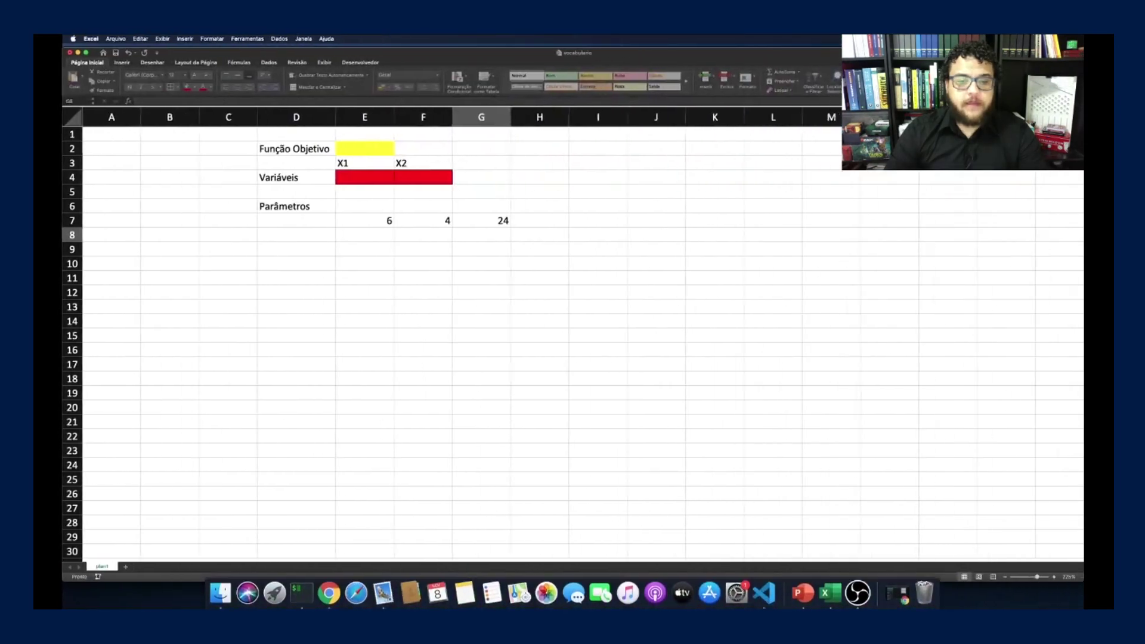
Enter the objective function coefficients 2 in E8 and 2,5 in F8
type("2")
key("Tab")
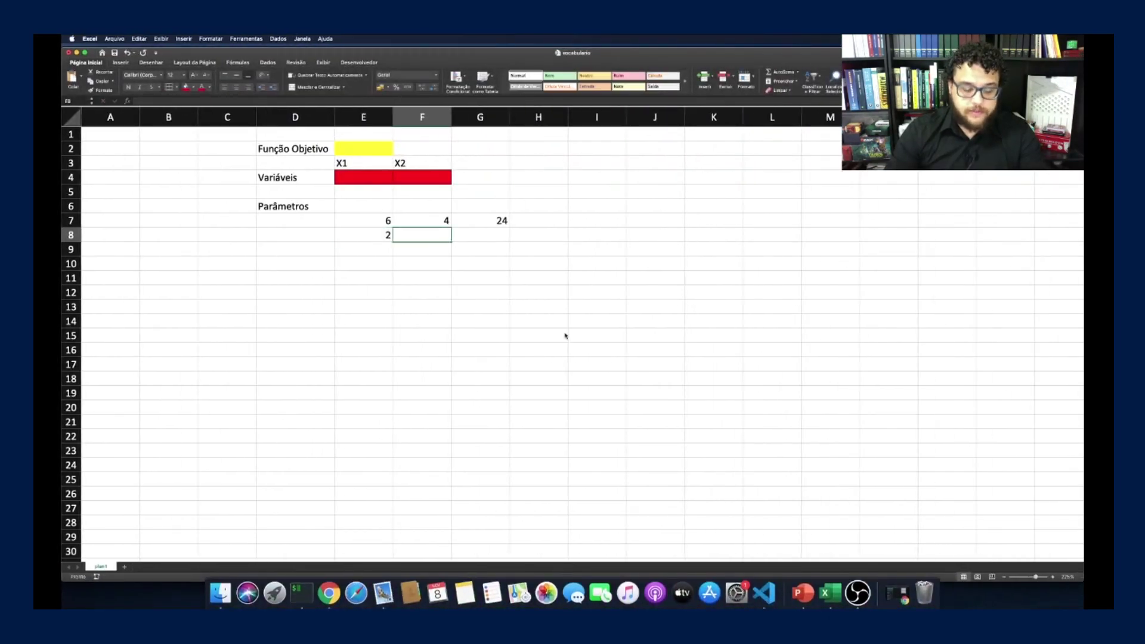
type("2,5")
key("Return")
key("Left")
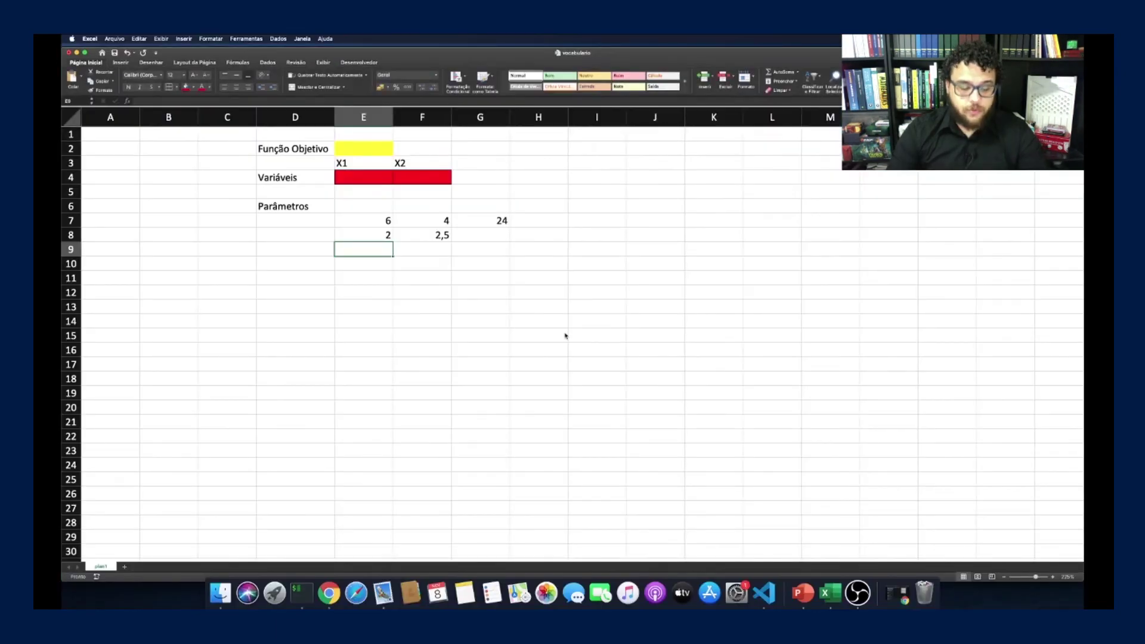
Enter the minimum value 2 for X1 in cell E9 and 2 for X2 in cell F10
type("2")
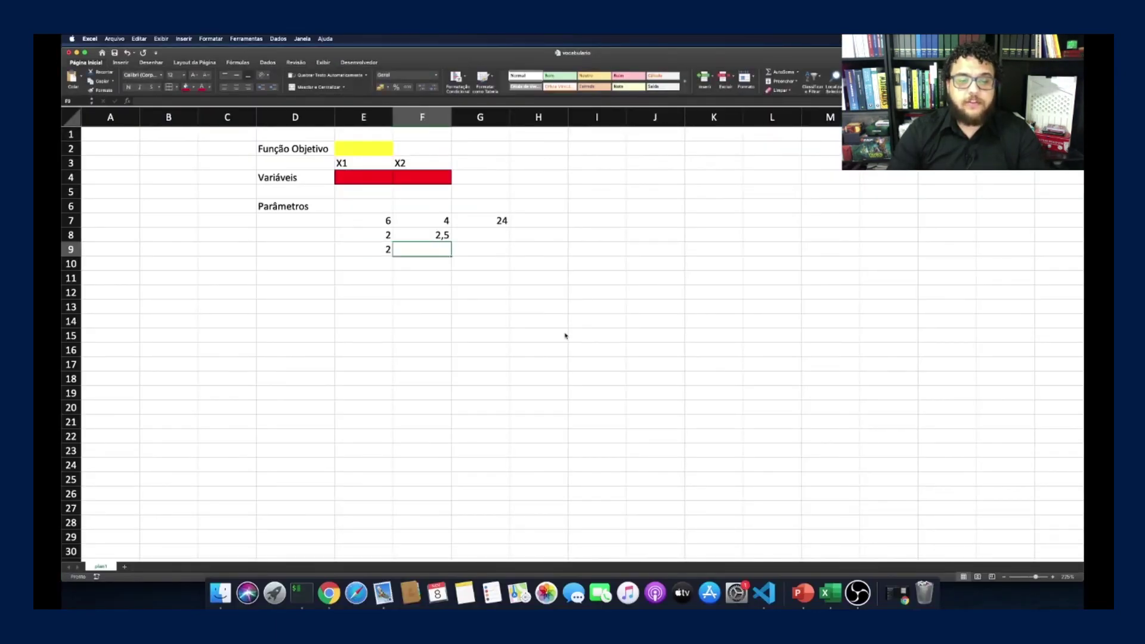
key("Return")
key("Right")
type("2")
key("Tab")
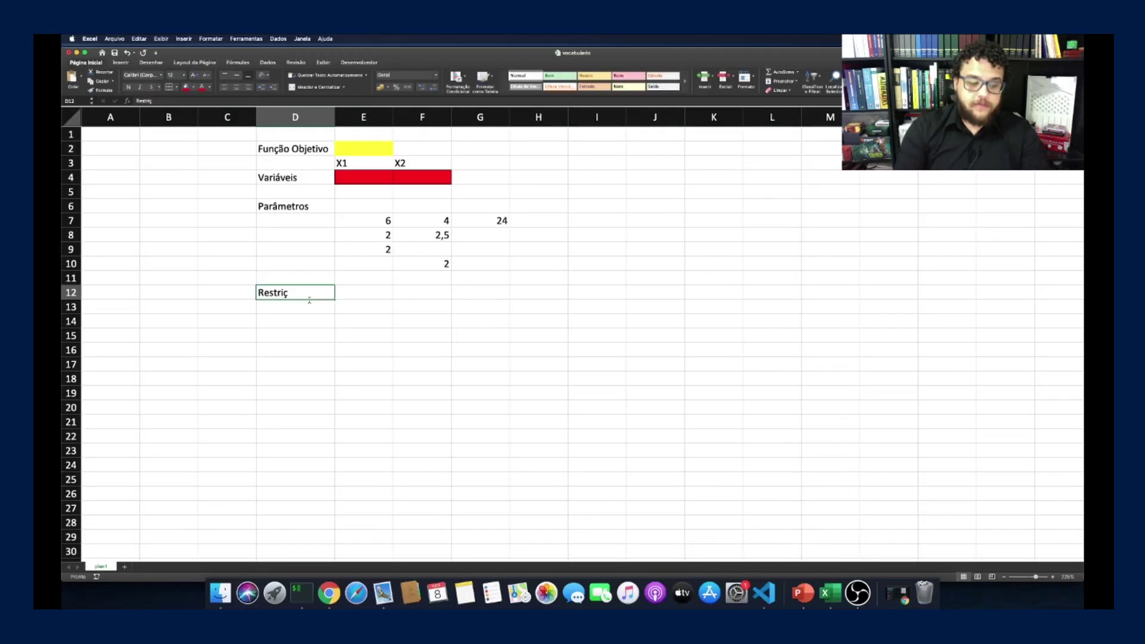
Correct the label in cell D12 so that it reads "Restrições"
key("BackSpace")
key("BackSpace")
key("BackSpace")
key("BackSpace")
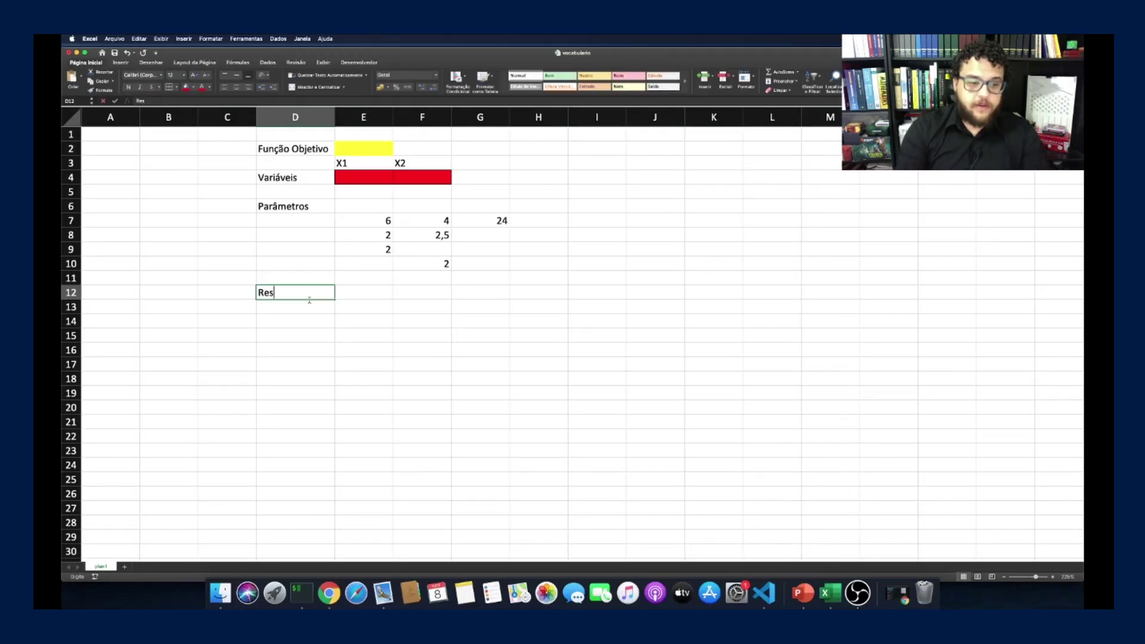
type("trições")
key("Return")
key("Right")
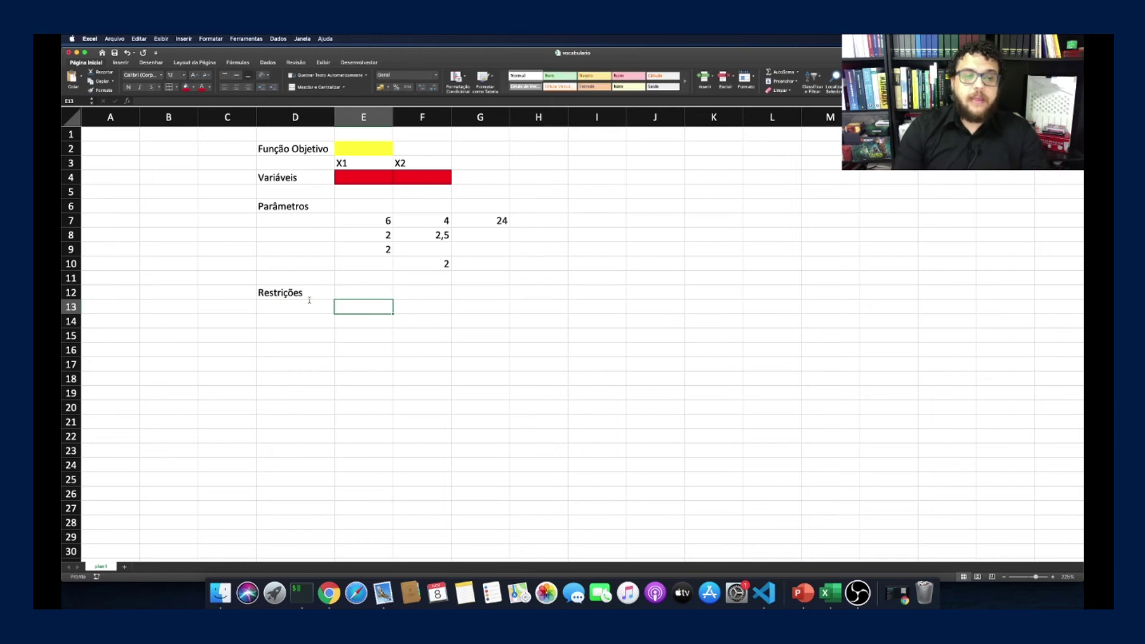
left_click_drag(371, 177, 411, 177)
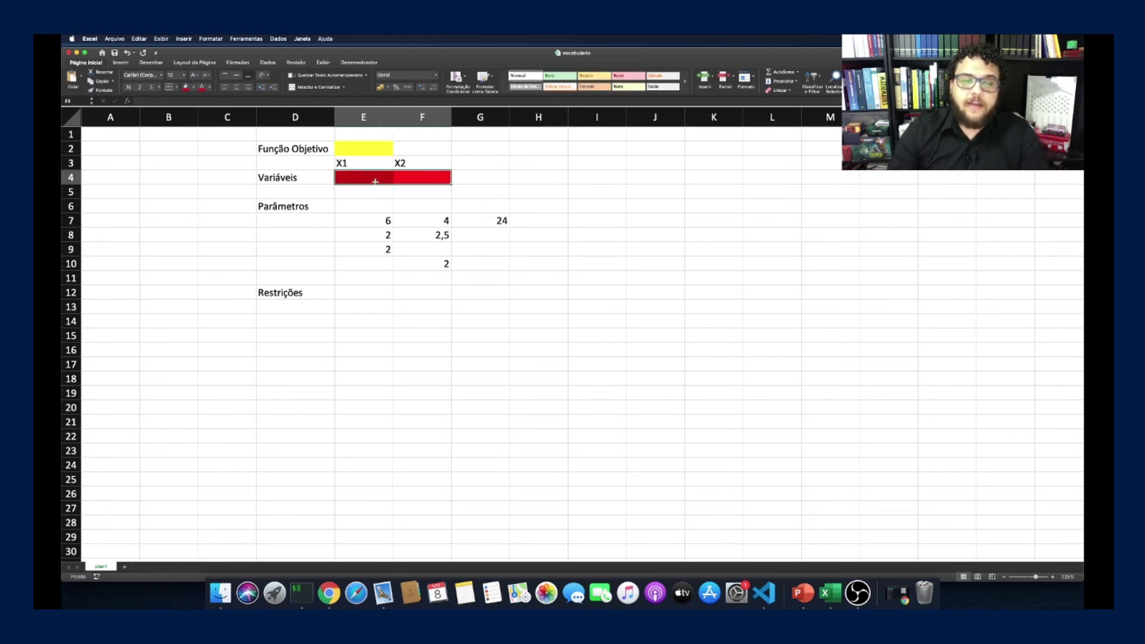
left_click_drag(382, 220, 495, 263)
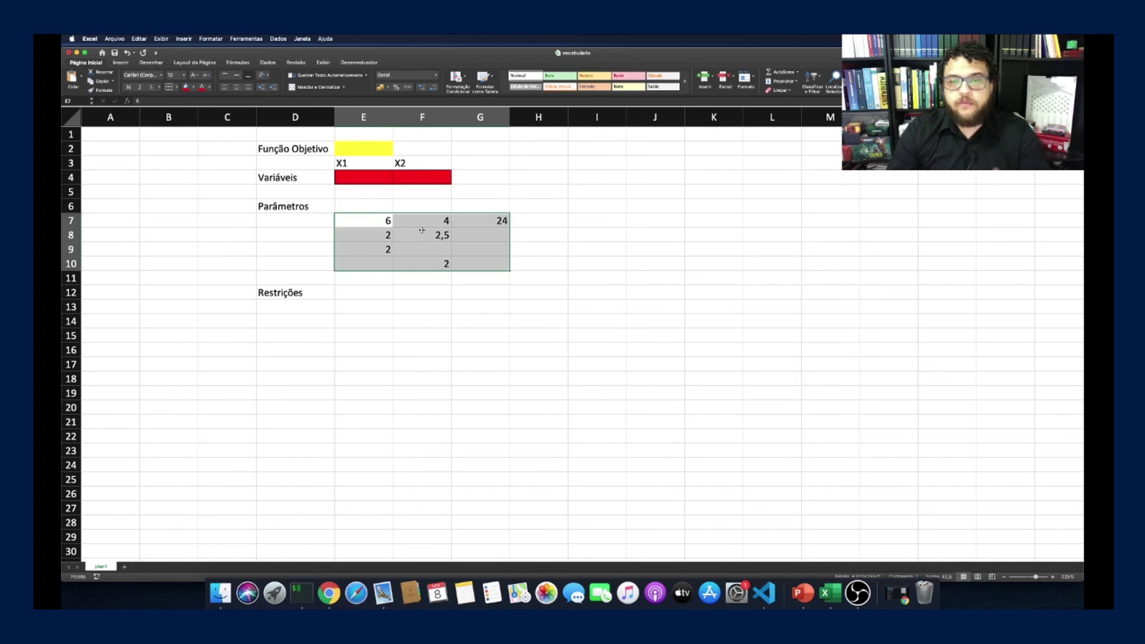
Enter the objective function formula =E8*E4+F8*F4 in cell E2
left_click(375, 149)
type("=")
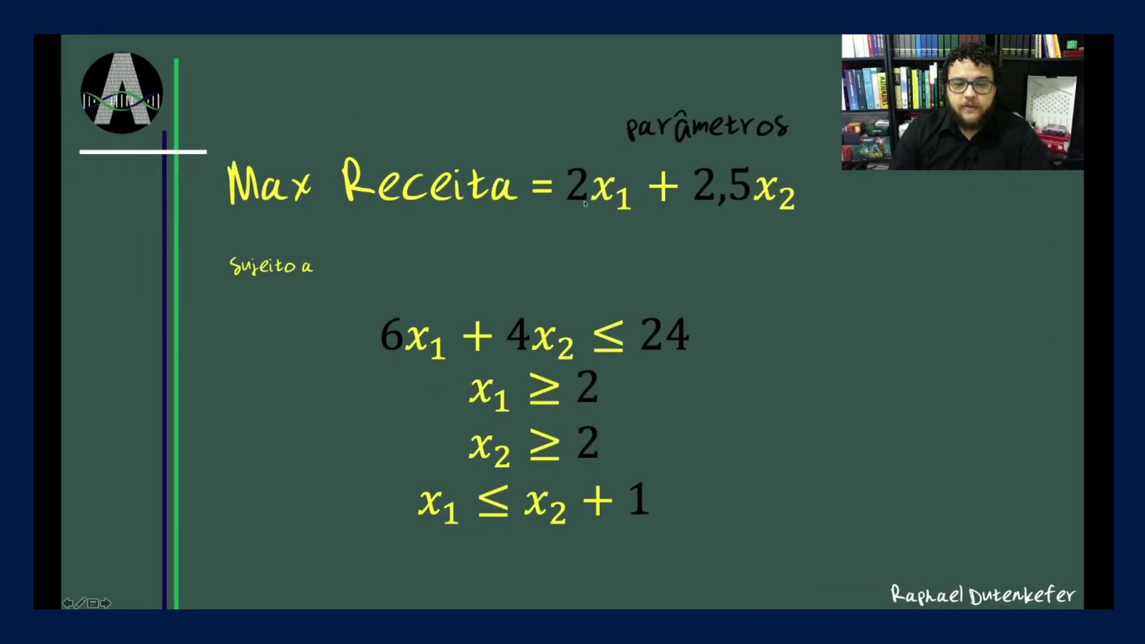
left_click(378, 235)
type("*")
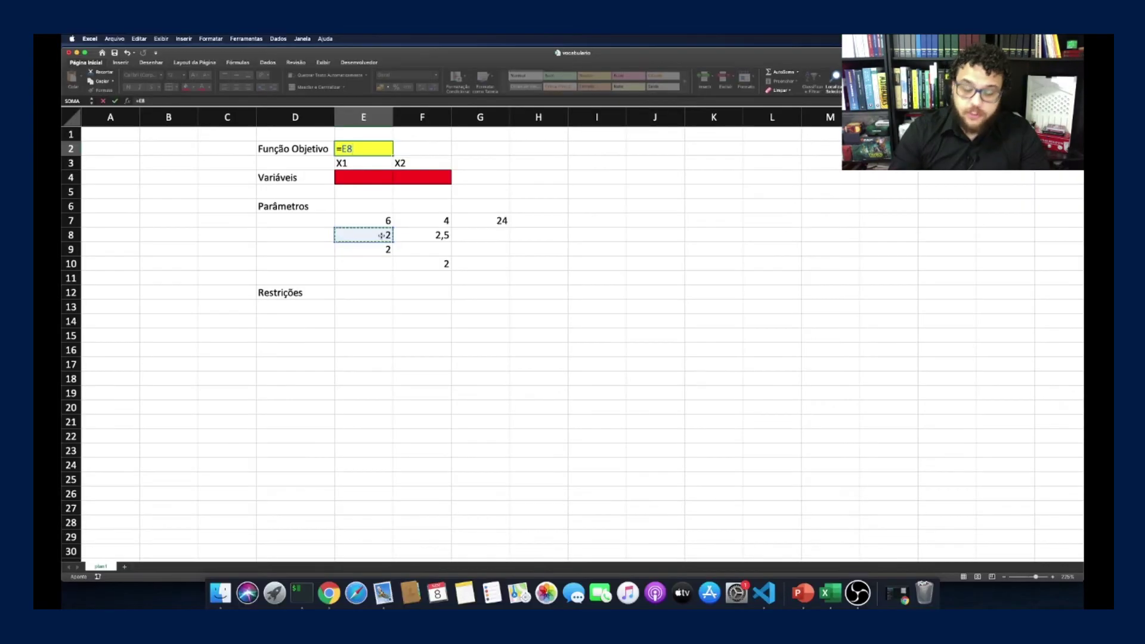
left_click(371, 178)
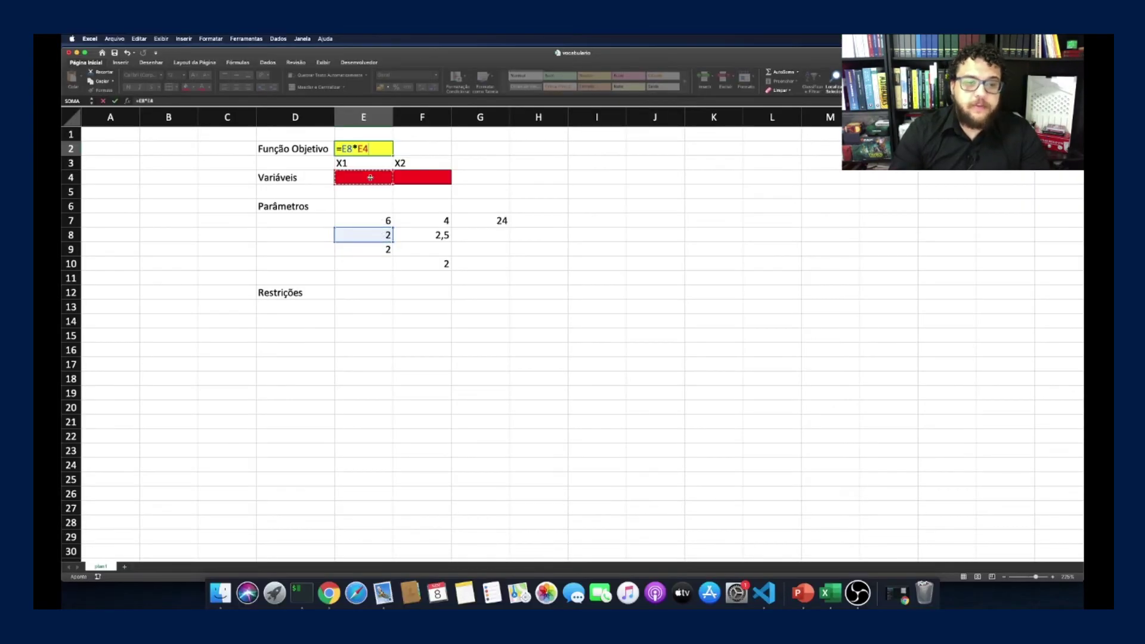
type("+")
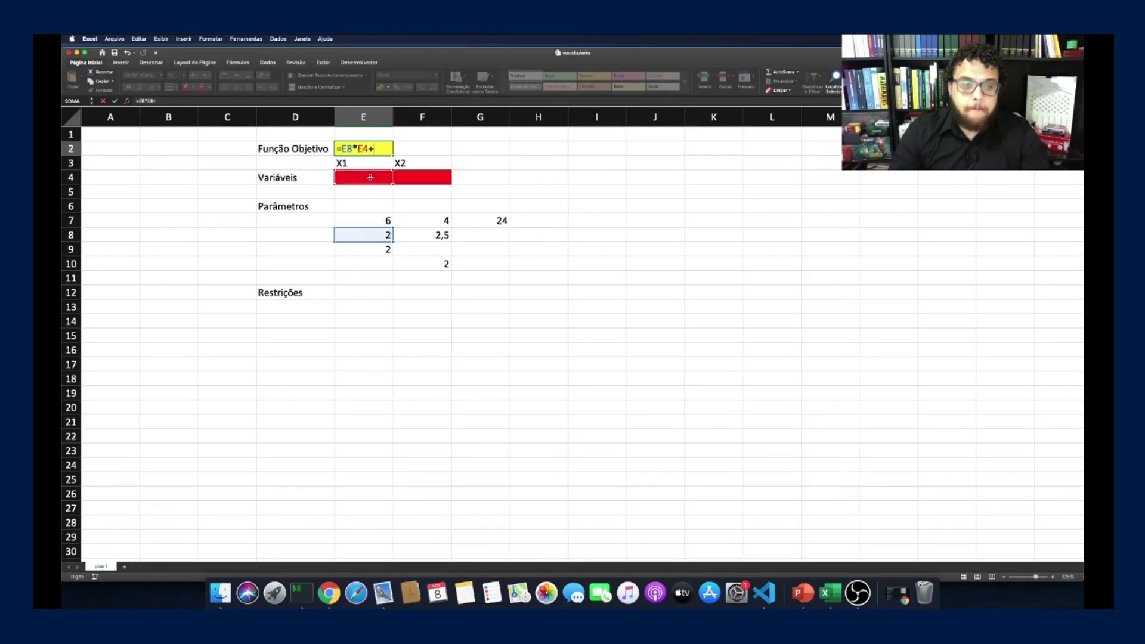
left_click(423, 237)
type("*")
left_click(432, 174)
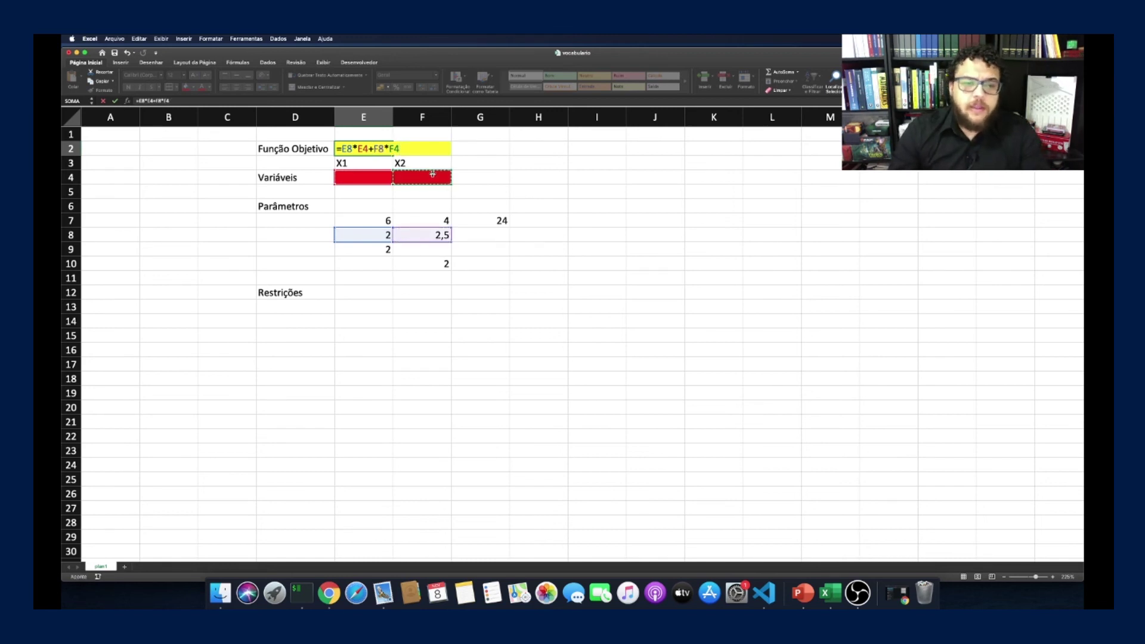
key("Return")
key("Up")
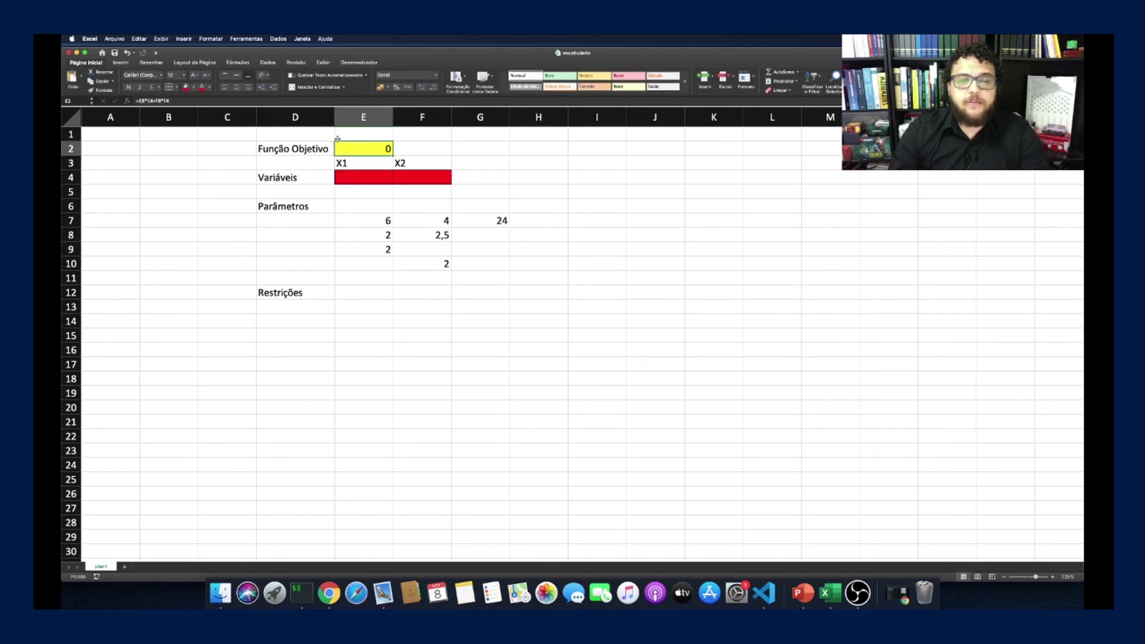
Enter the first constraint's formula =E7*E4+F7*F4 in cell E13
left_click(349, 289)
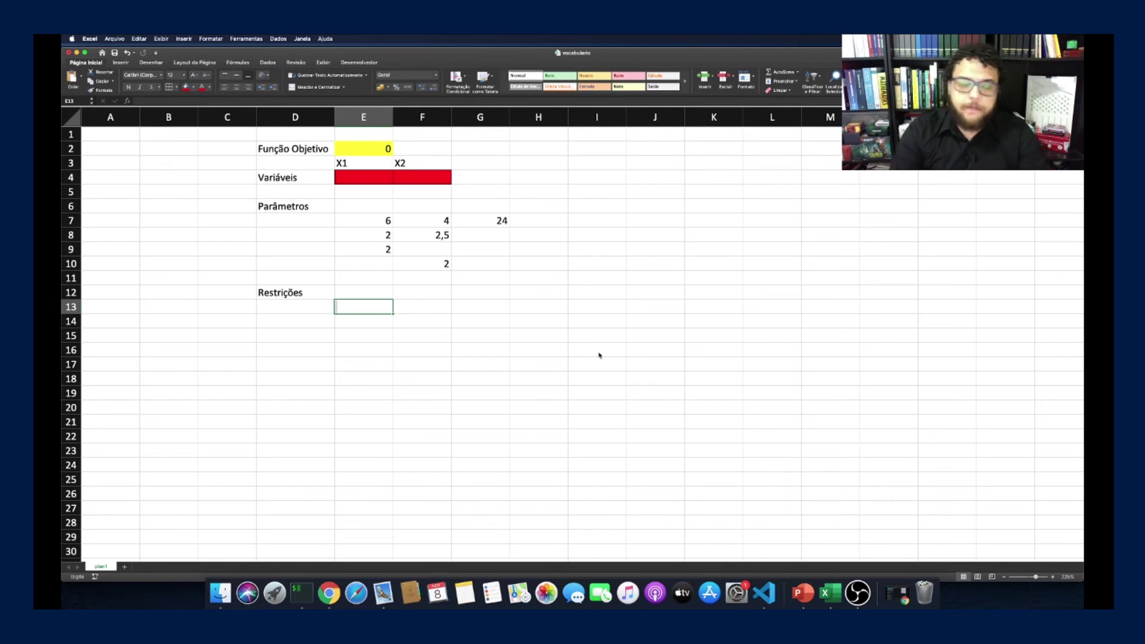
type("=")
left_click(381, 217)
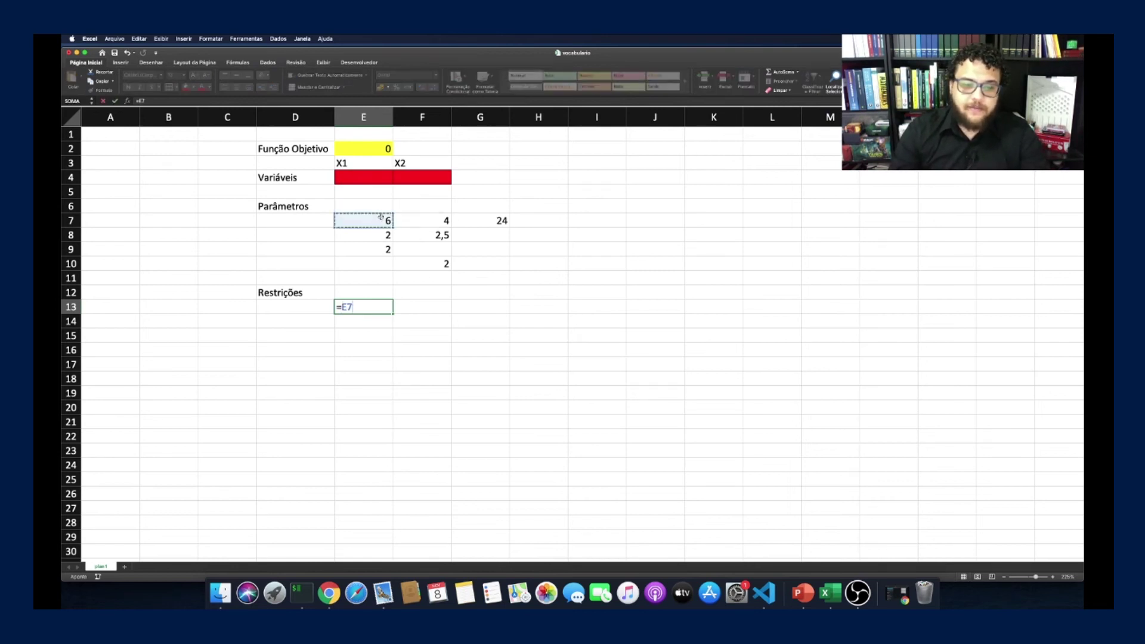
type("*")
left_click(380, 174)
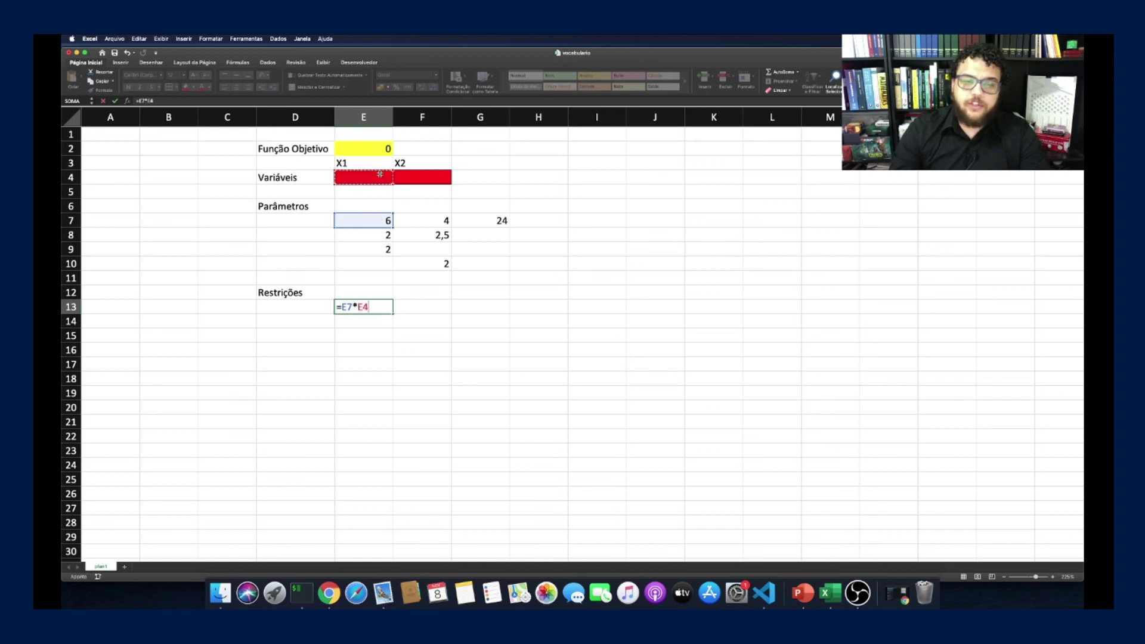
type("+")
left_click(427, 219)
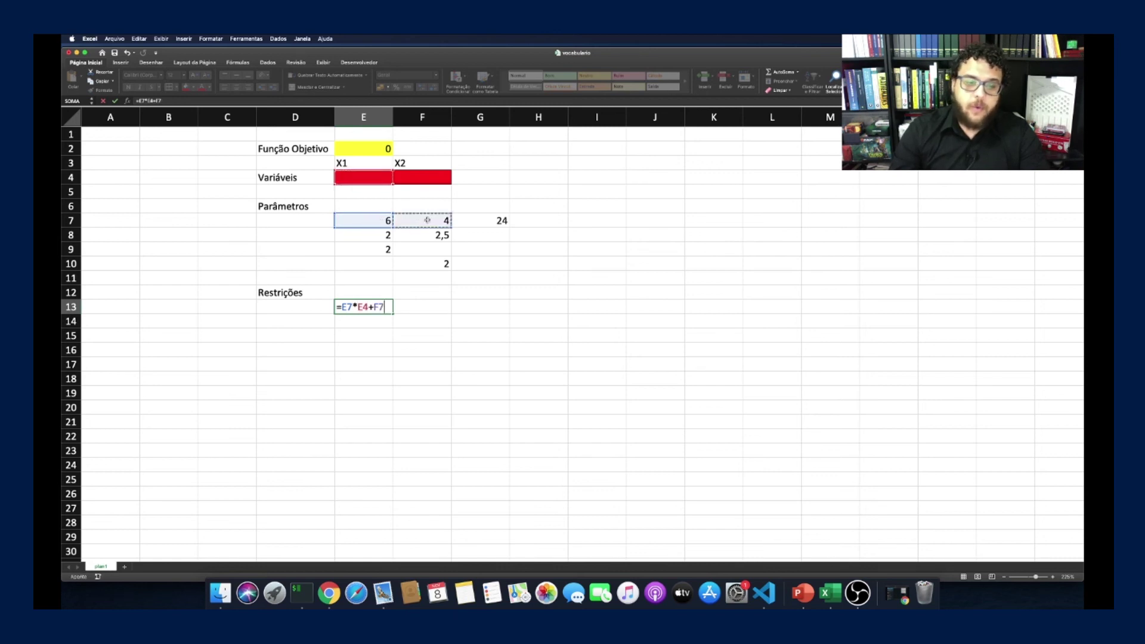
type("*")
left_click(426, 178)
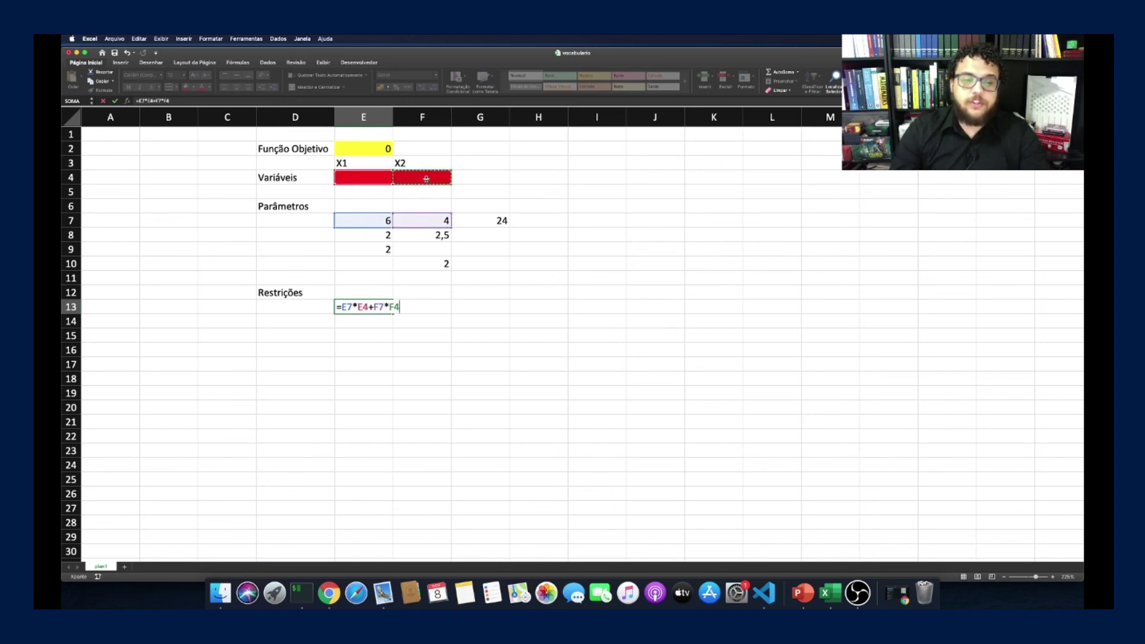
key("Return")
Complete the first constraint with the sign <= in cell F13 and the reference =G7 in cell G13
key("Up")
key("Right")
type("<=")
key("Right")
type("=")
left_click(473, 219)
key("Return")
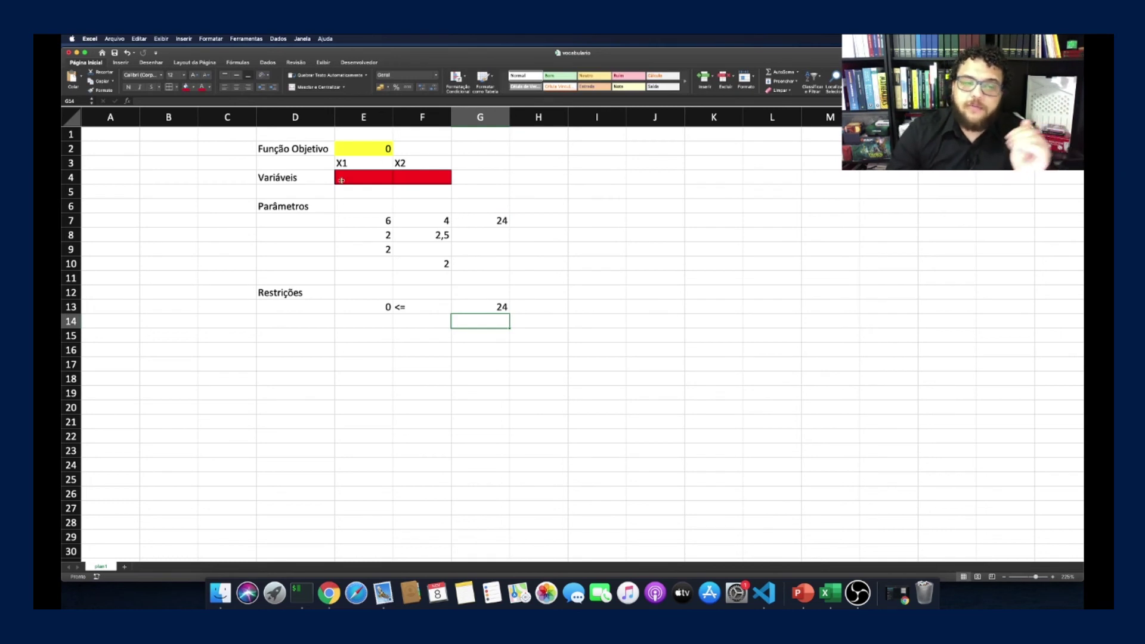
left_click_drag(365, 226, 474, 259)
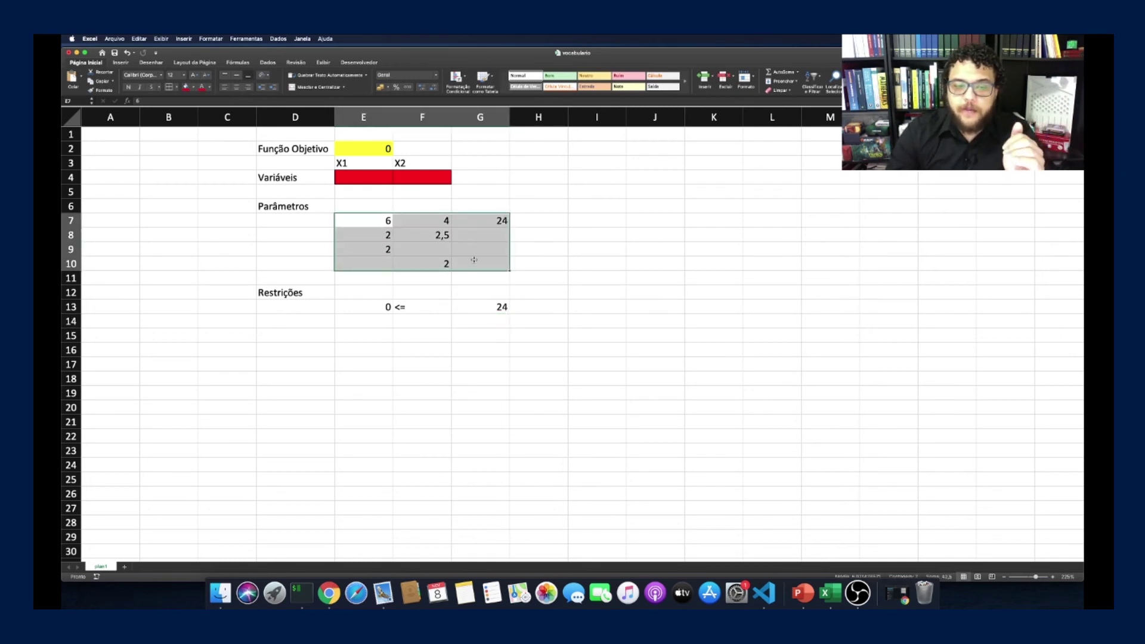
left_click_drag(381, 312, 479, 312)
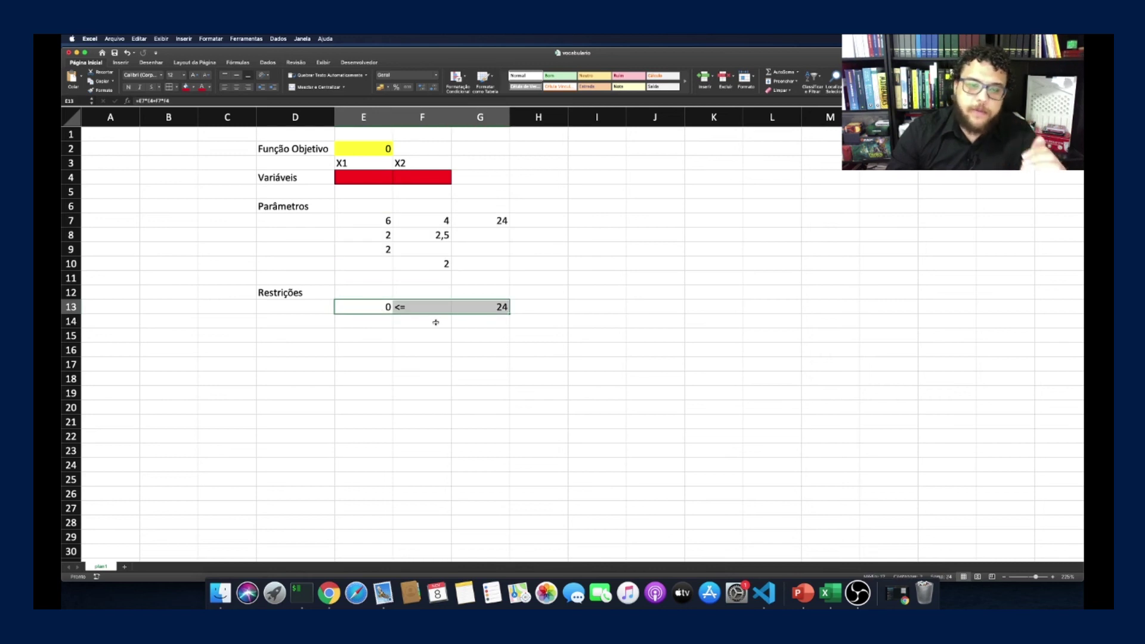
Check the model on the slide, and start the X1 minimum constraint with =E4 in cell E14 and >= in cell F14
left_click(379, 323)
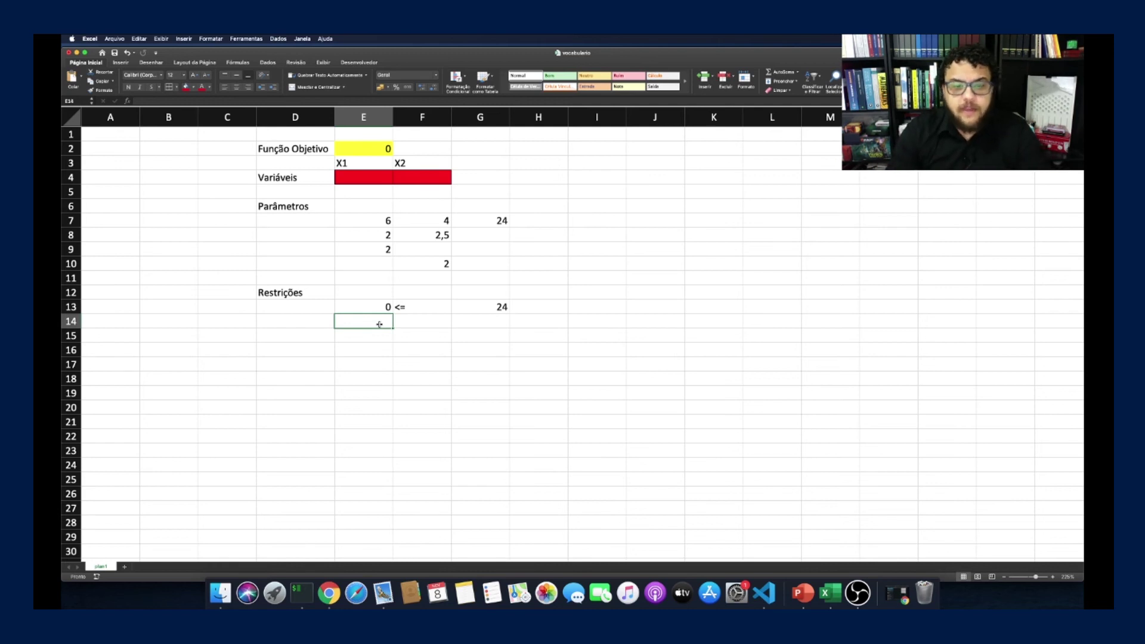
key("super+Tab")
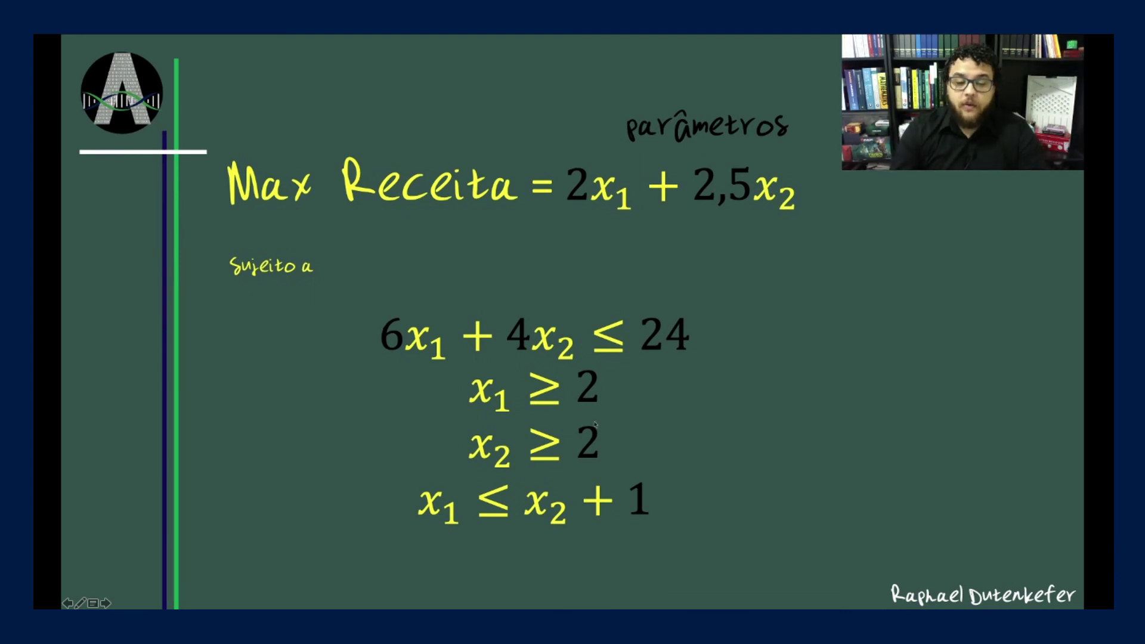
key("super+Tab")
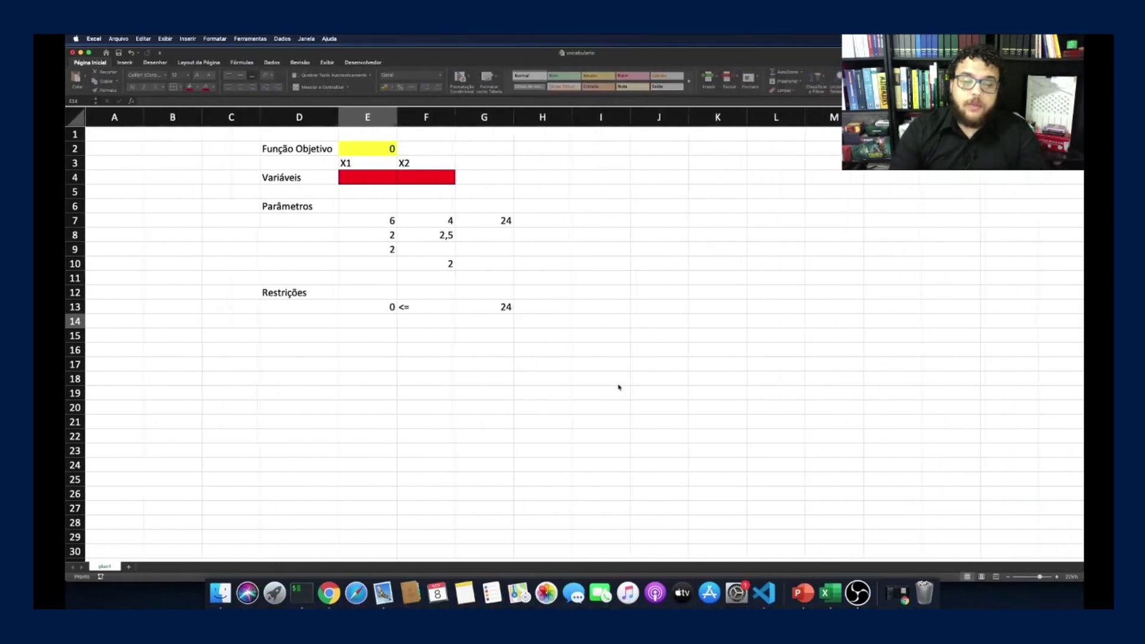
type("=")
left_click(382, 177)
key("Return")
key("Up")
key("Right")
type(">=")
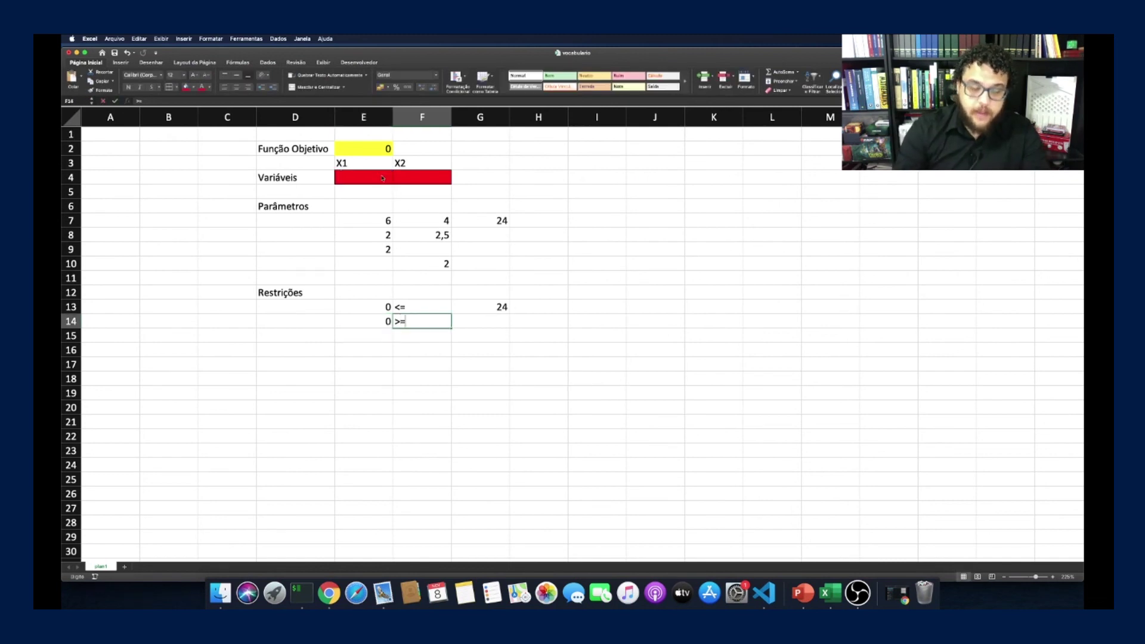
Link the X1 constraint's limit in cell G14 to its parameter with =E9
key("Return")
key("Right")
key("Up")
type("=")
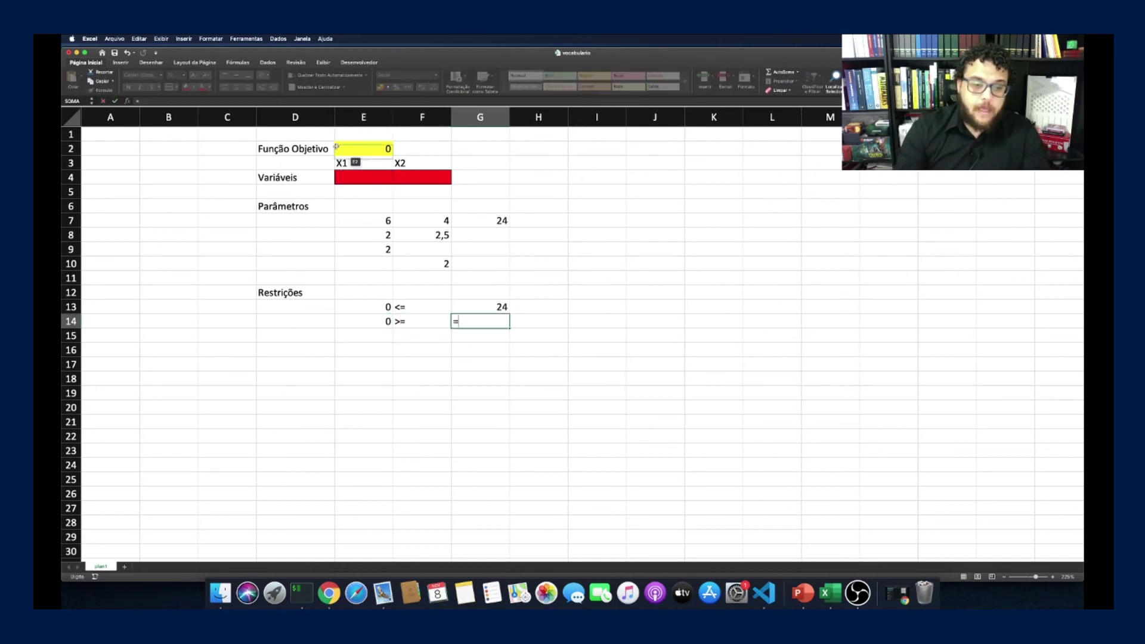
left_click(374, 249)
key("Return")
Start the X2 minimum constraint with =F4 in cell E15 and the sign >= in cell F15
key("Left")
key("Left")
type("=")
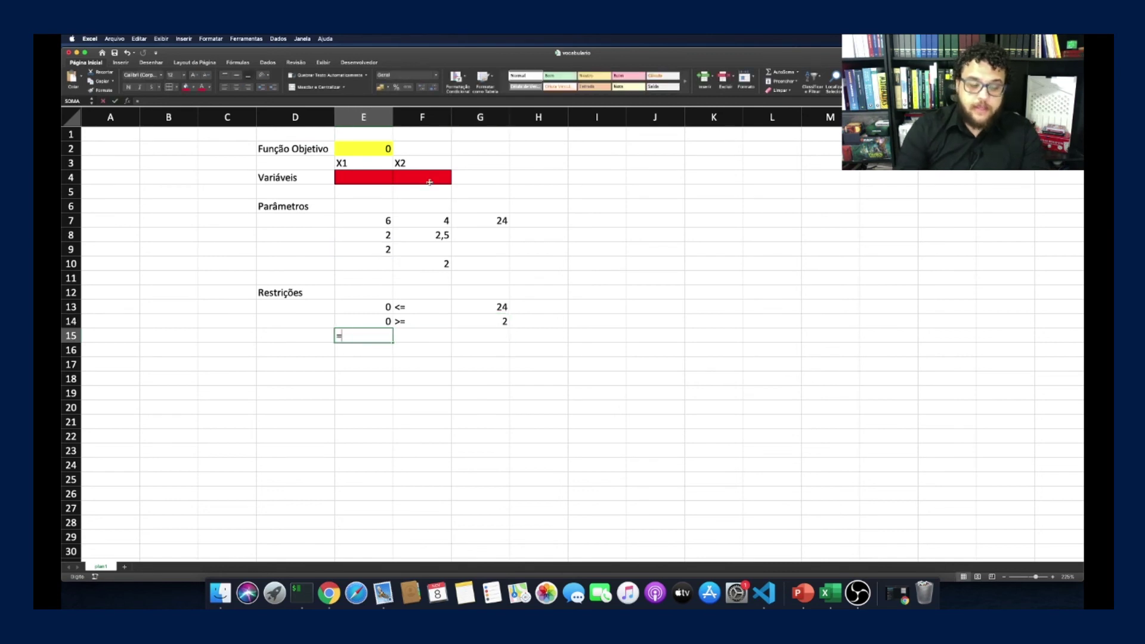
left_click(427, 178)
key("Tab")
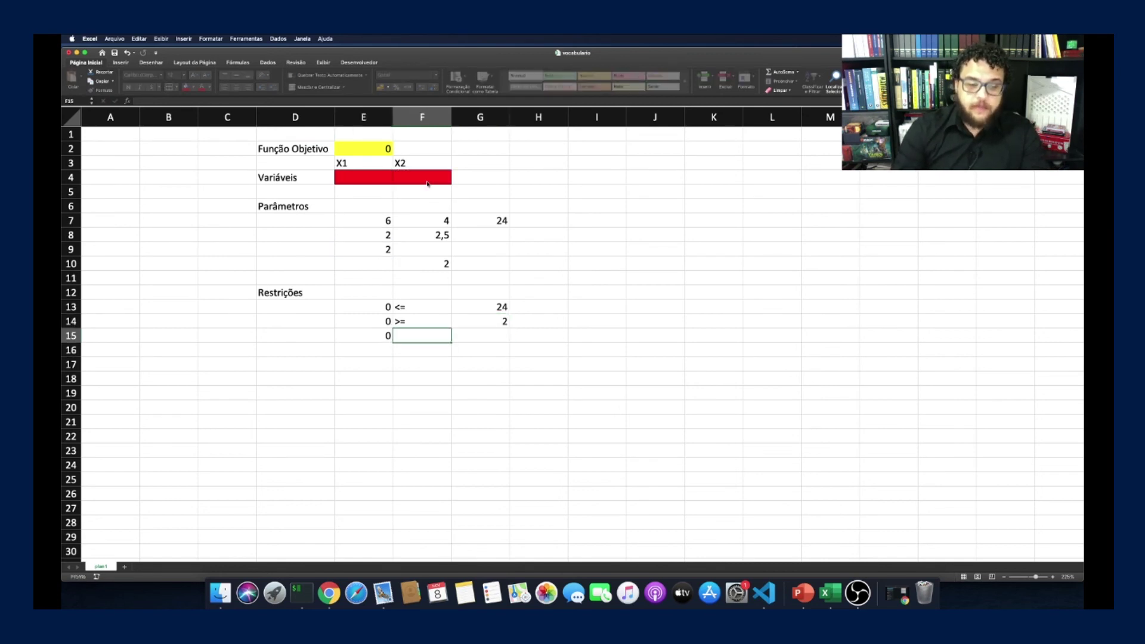
type(">=")
key("Return")
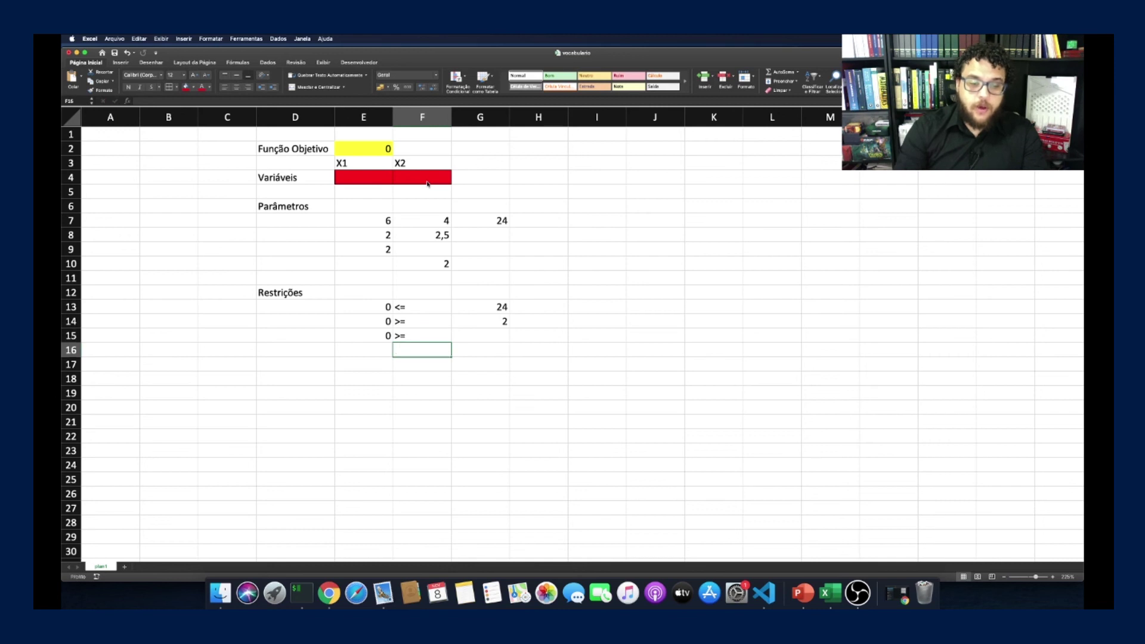
Enter 2 in cell G15 as the limit of the X2 constraint
key("Up")
key("Right")
type("2")
key("Return")
Advance the slide to the rearranged constraint x1 − x2 ≤ 1, and enter its formula =E4-F4 in cell E16
key("Left")
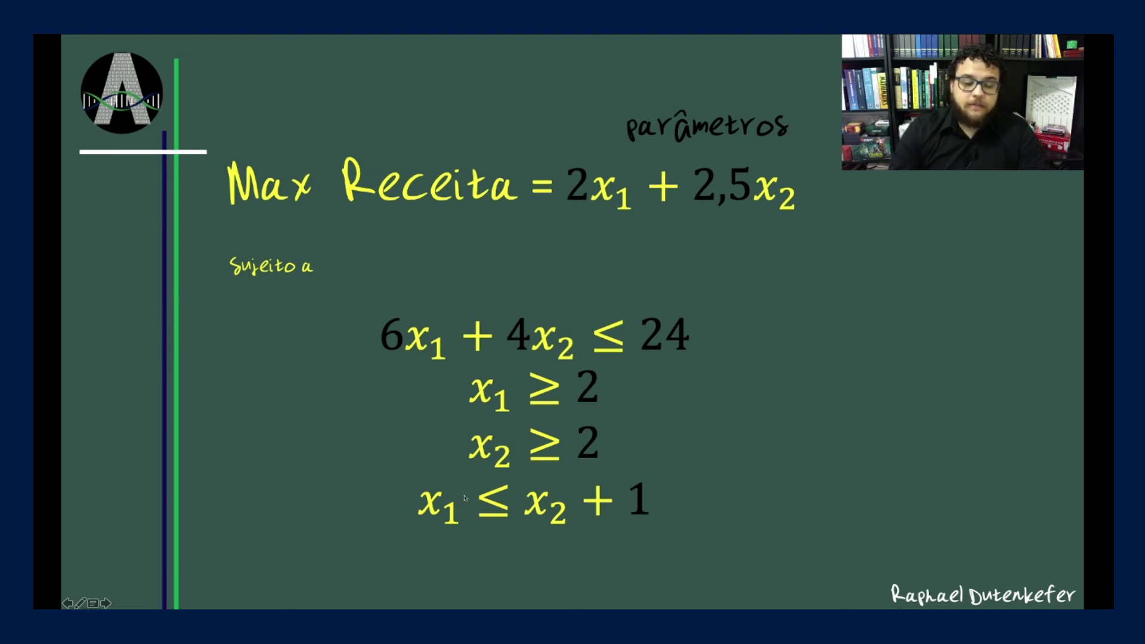
left_click(494, 519)
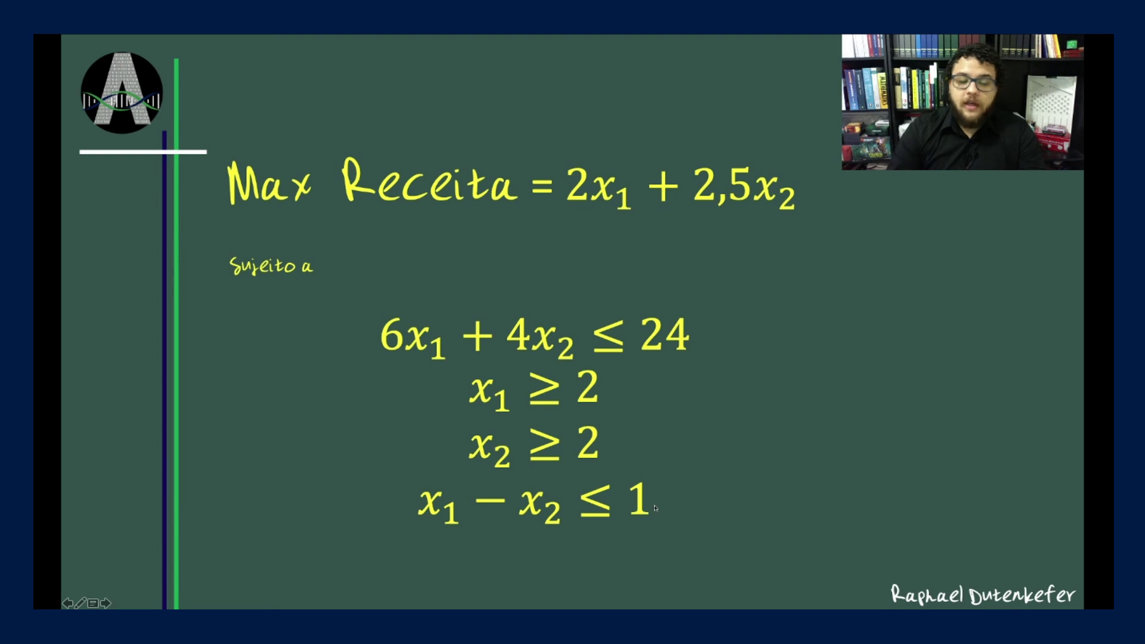
key("super+Tab")
key("Left")
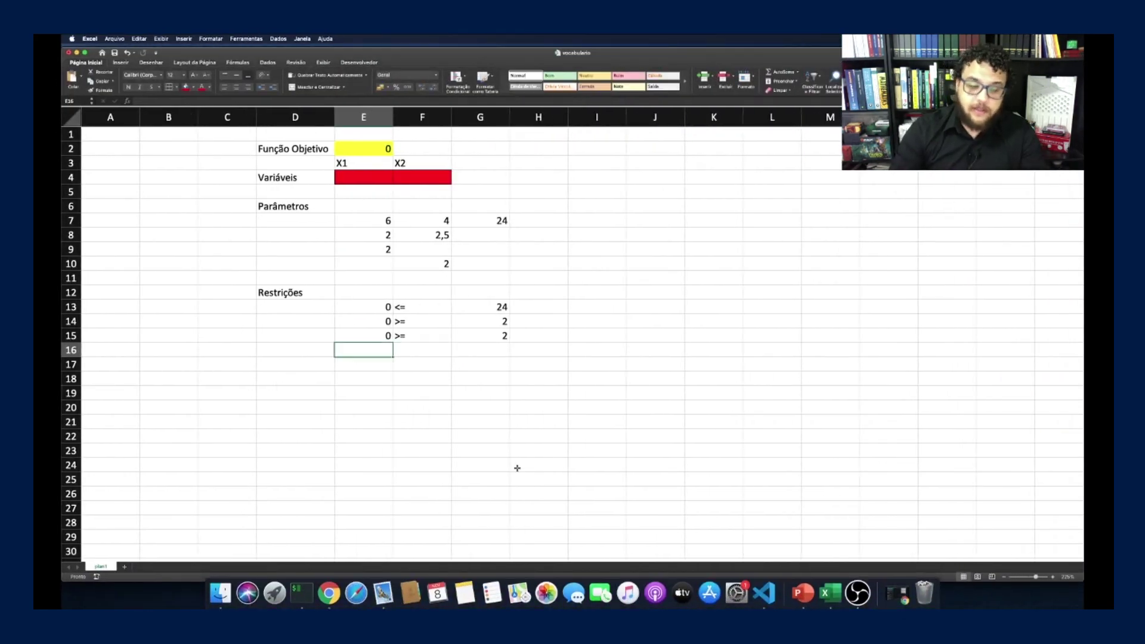
type("=")
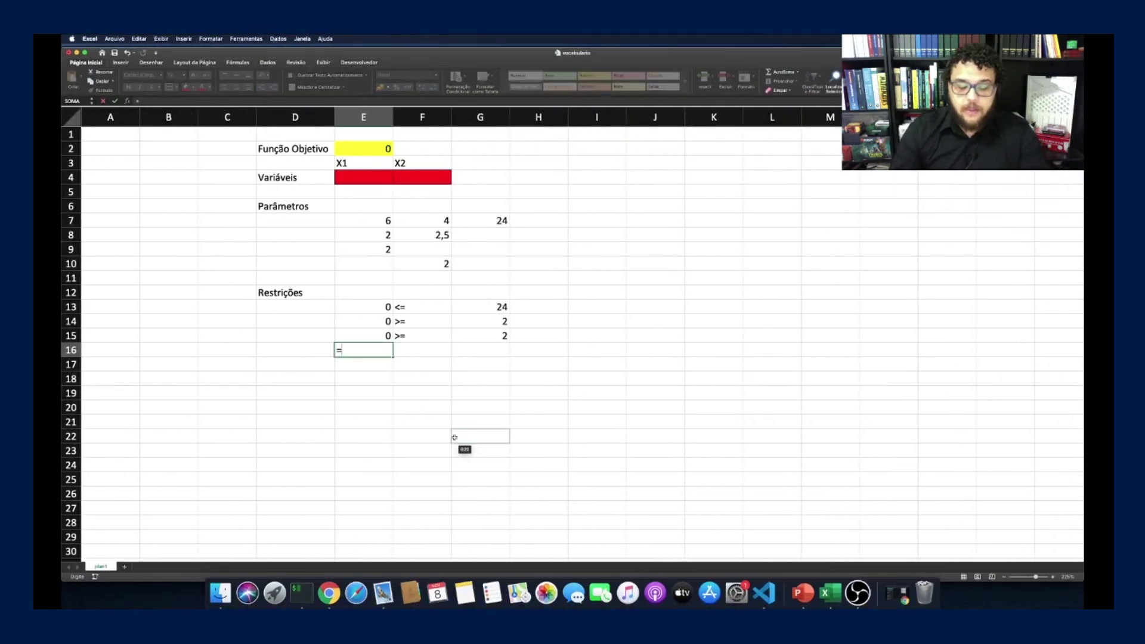
key("super+Tab")
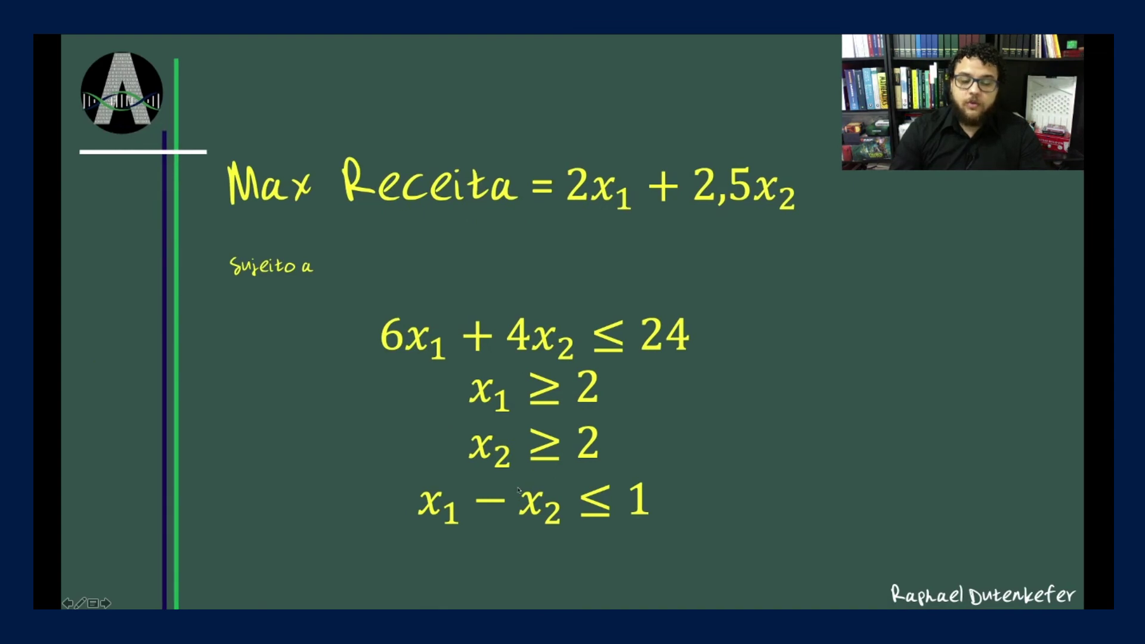
key("super+Tab")
left_click(381, 181)
type("-")
left_click(417, 180)
key("Tab")
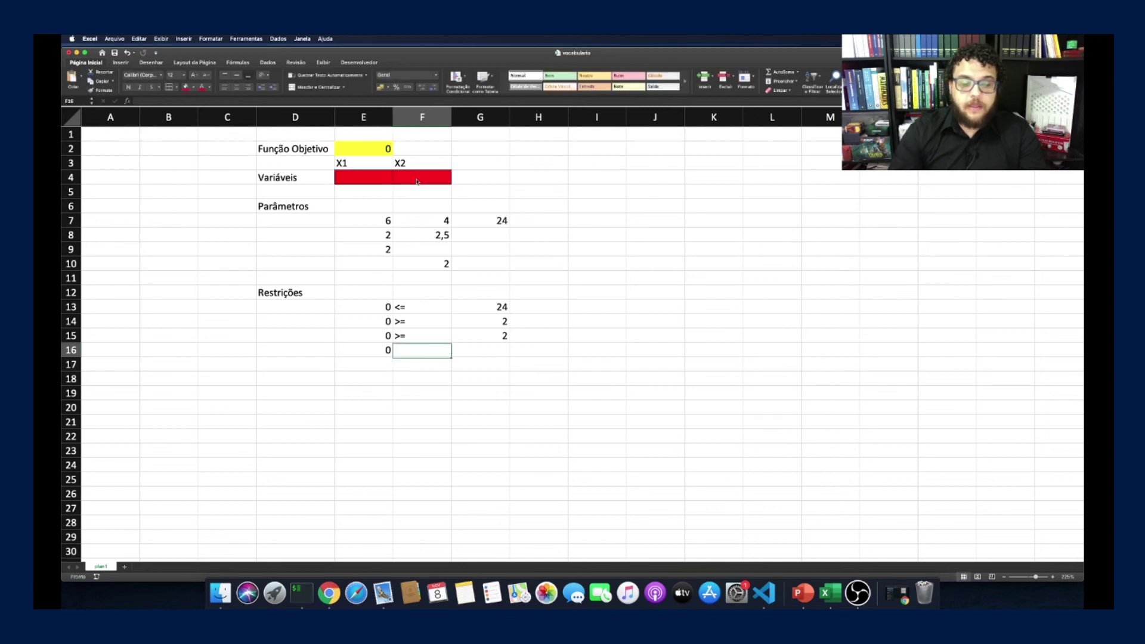
Complete the fourth constraint with the sign <= in cell F16 and the limit 1 in cell G16
type("<=")
key("Return")
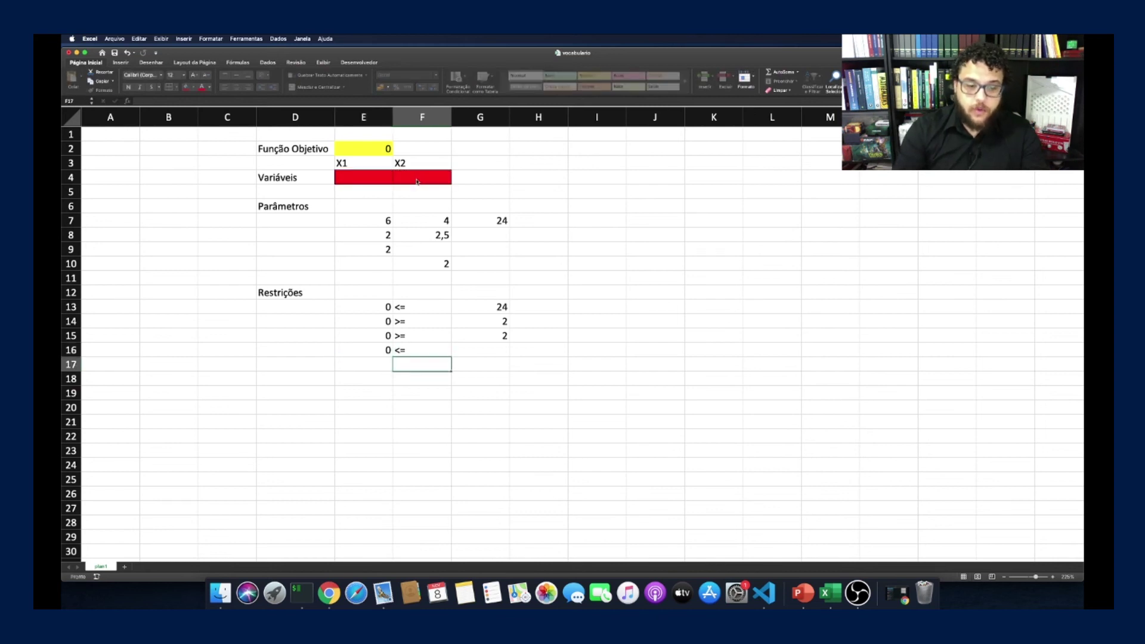
key("Right")
key("Up")
type("1")
key("Return")
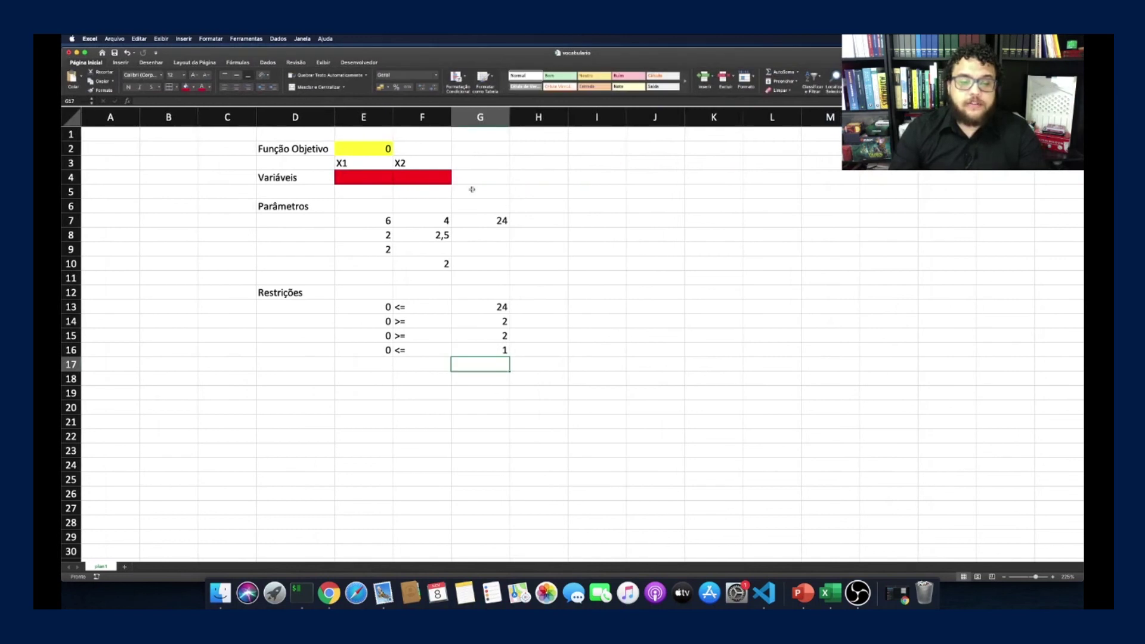
left_click_drag(384, 308, 480, 346)
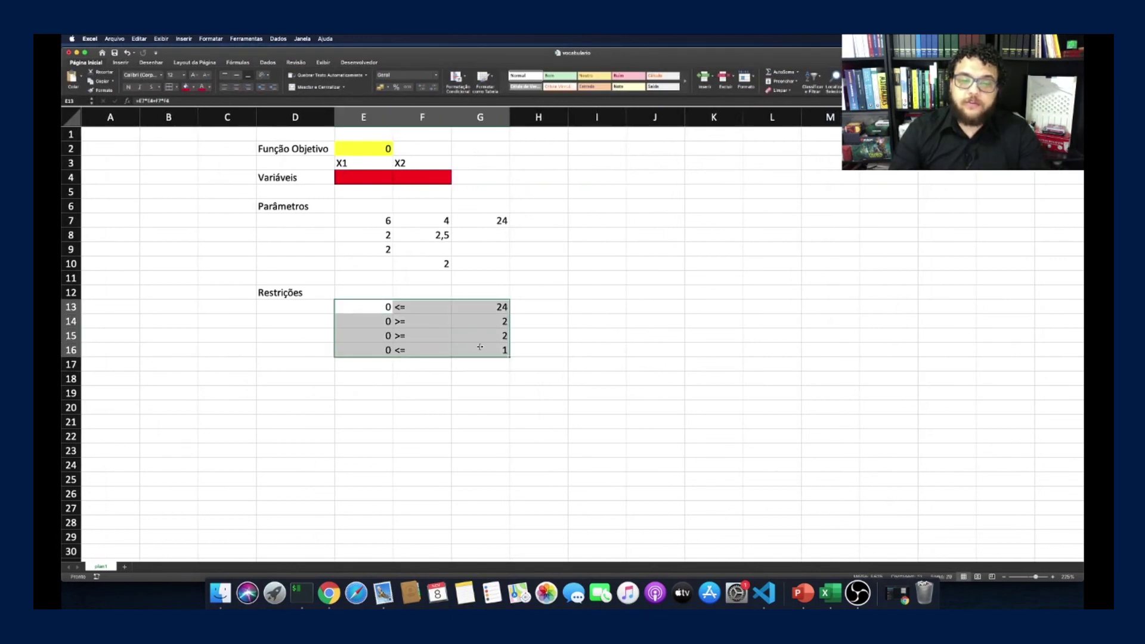
left_click_drag(379, 227, 480, 250)
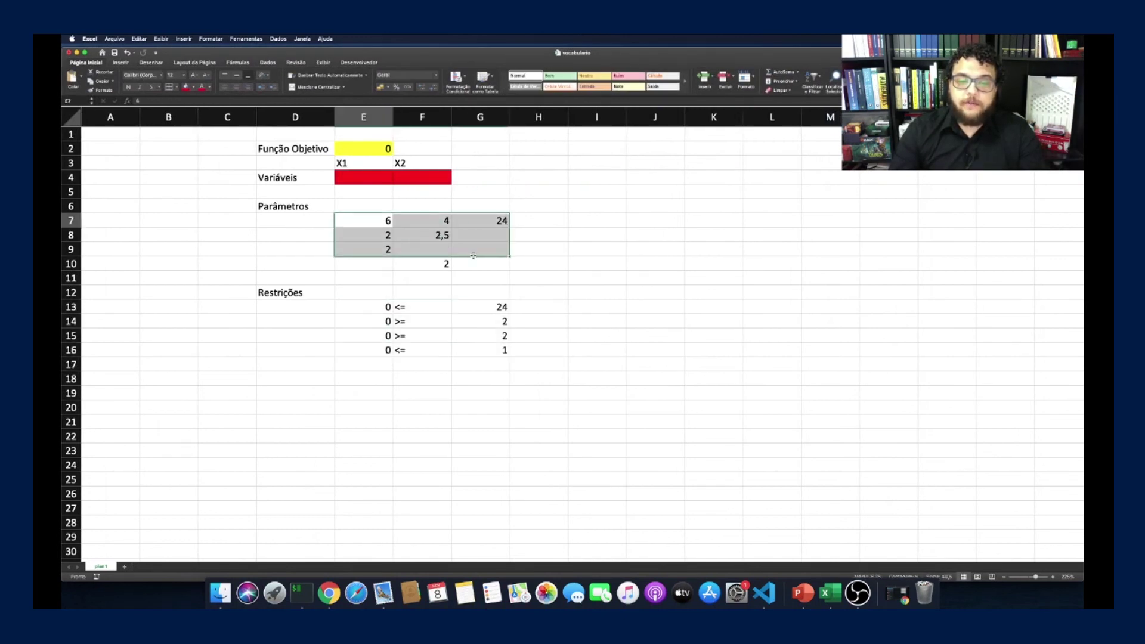
left_click(362, 181)
left_click(415, 180)
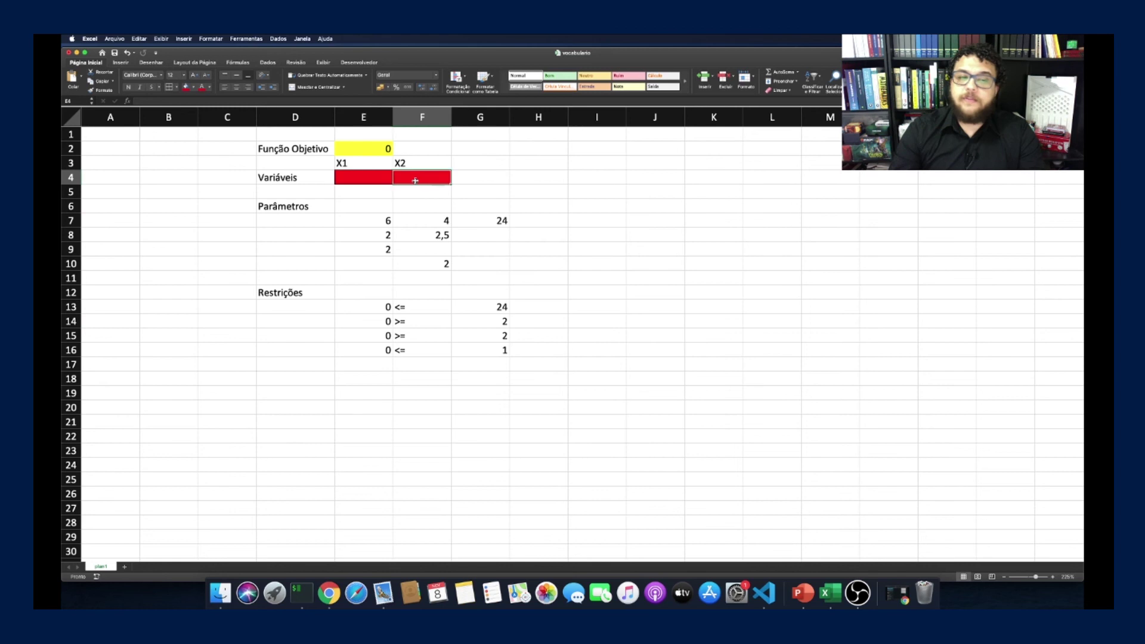
Open Solver with the objective function cell E2 selected, and move its dialog clear of the model
left_click(380, 153)
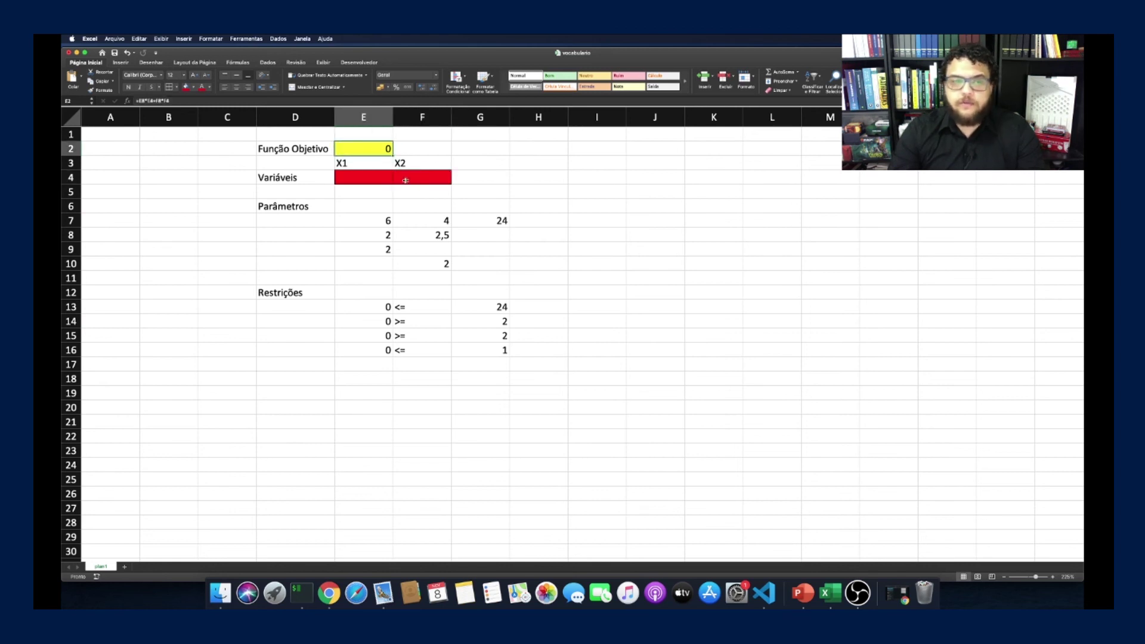
left_click(272, 62)
left_click(612, 77)
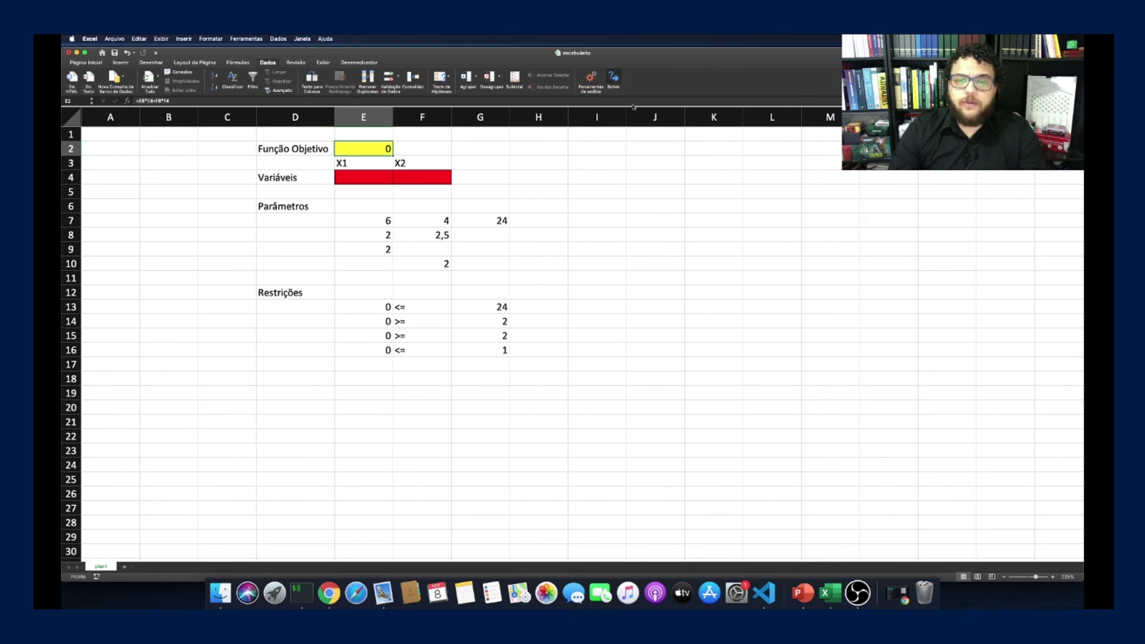
left_click_drag(571, 226, 704, 195)
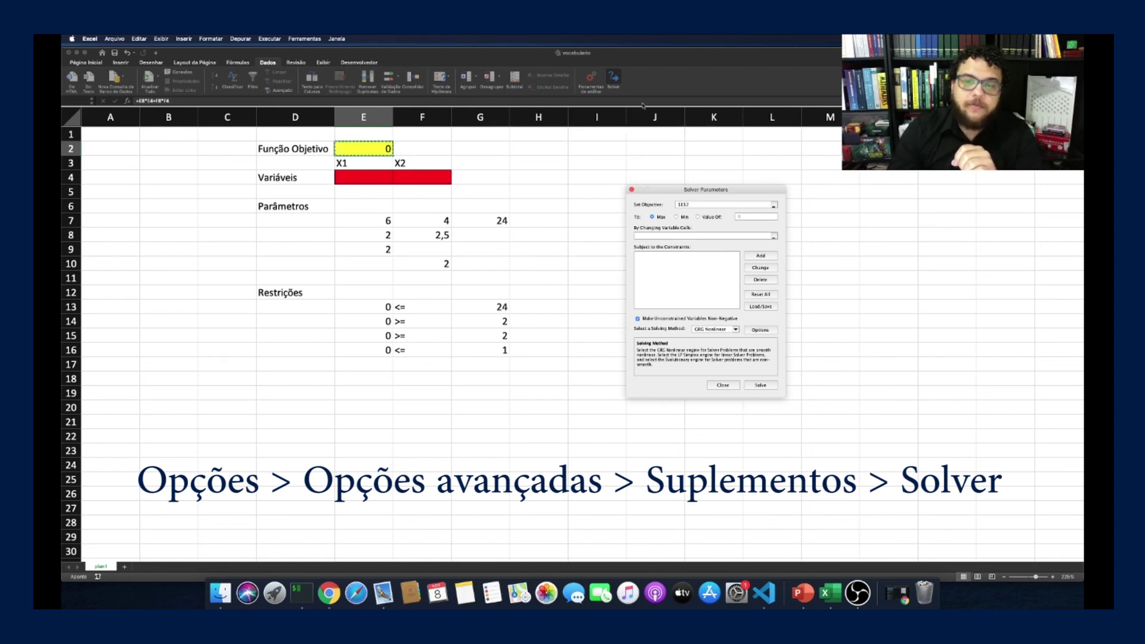
left_click_drag(668, 192, 665, 152)
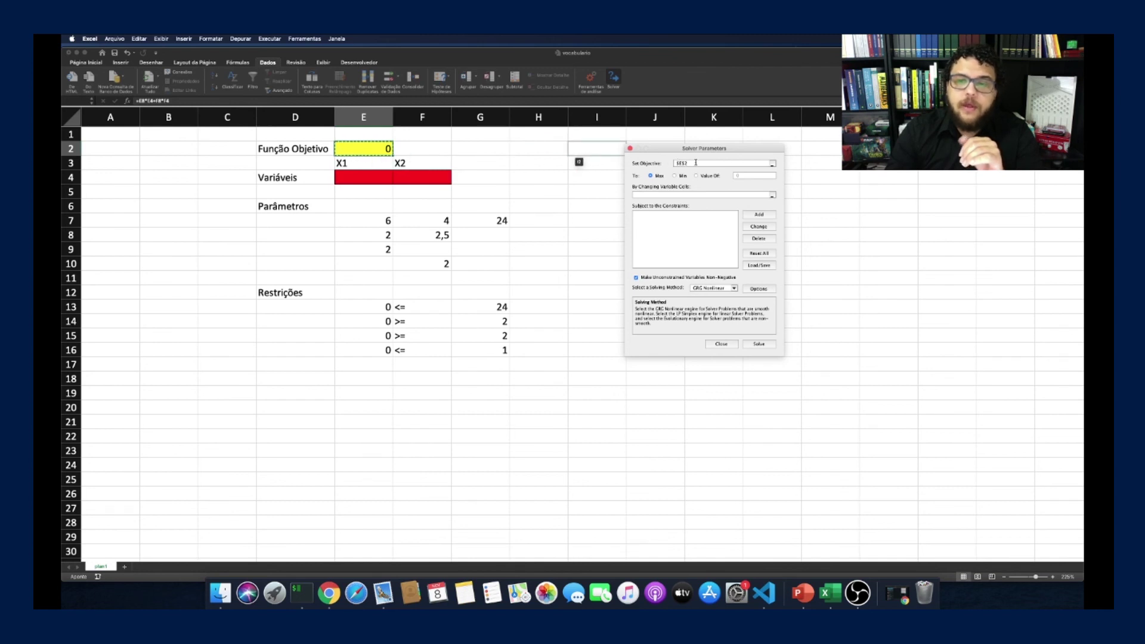
Set the Solver objective to cell E2 and the changing variable cells to E4:F4
left_click(772, 163)
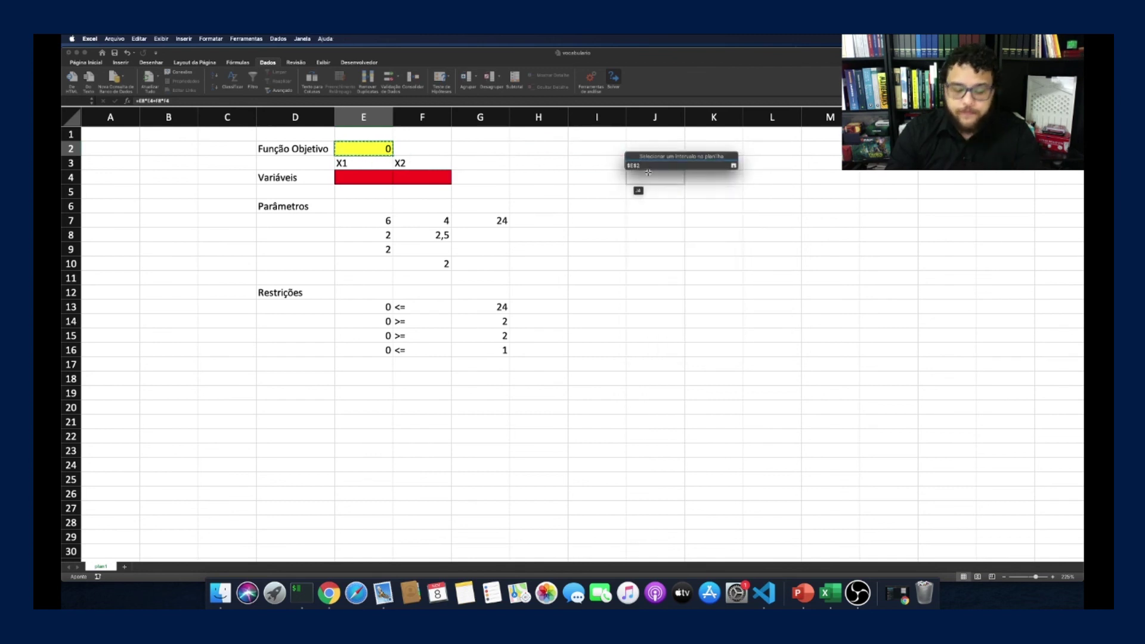
left_click(368, 152)
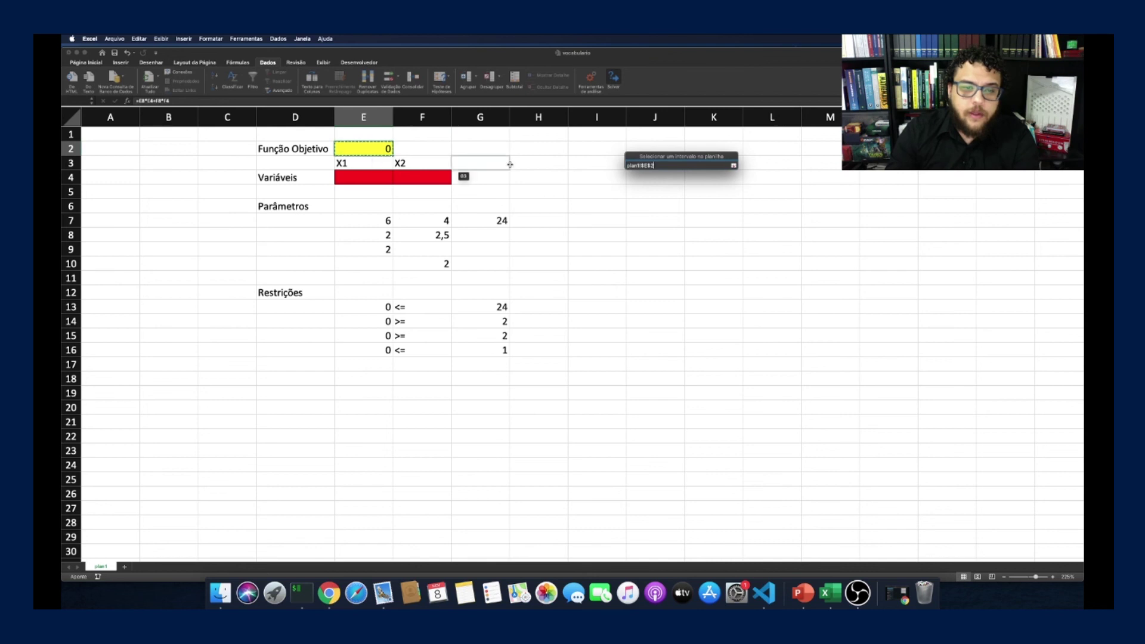
left_click(733, 166)
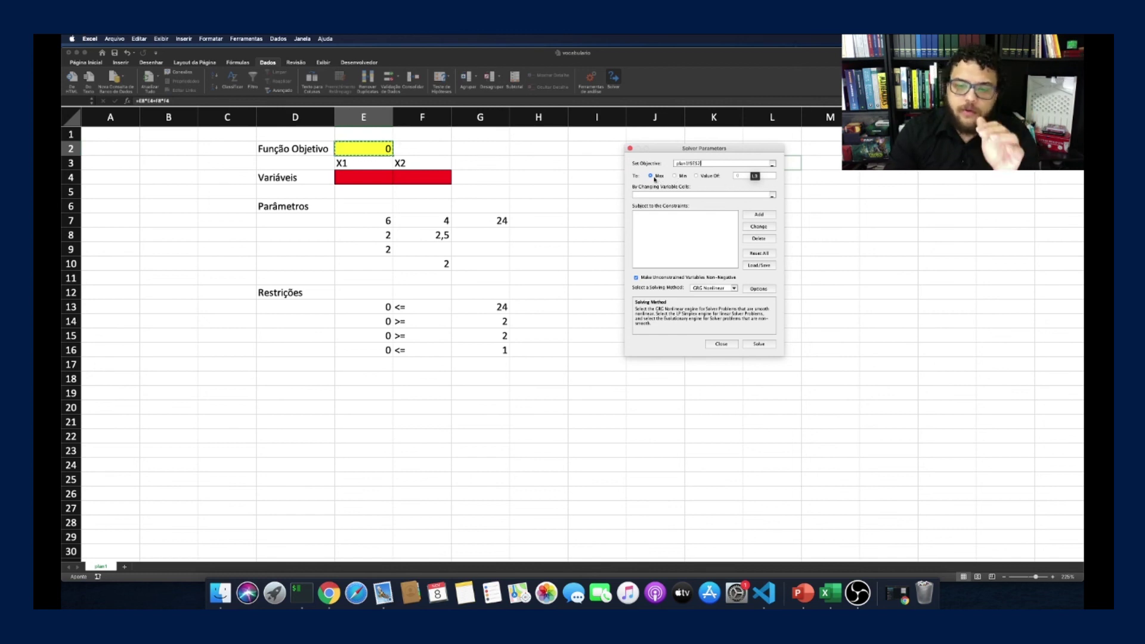
left_click(761, 195)
left_click_drag(372, 177, 446, 178)
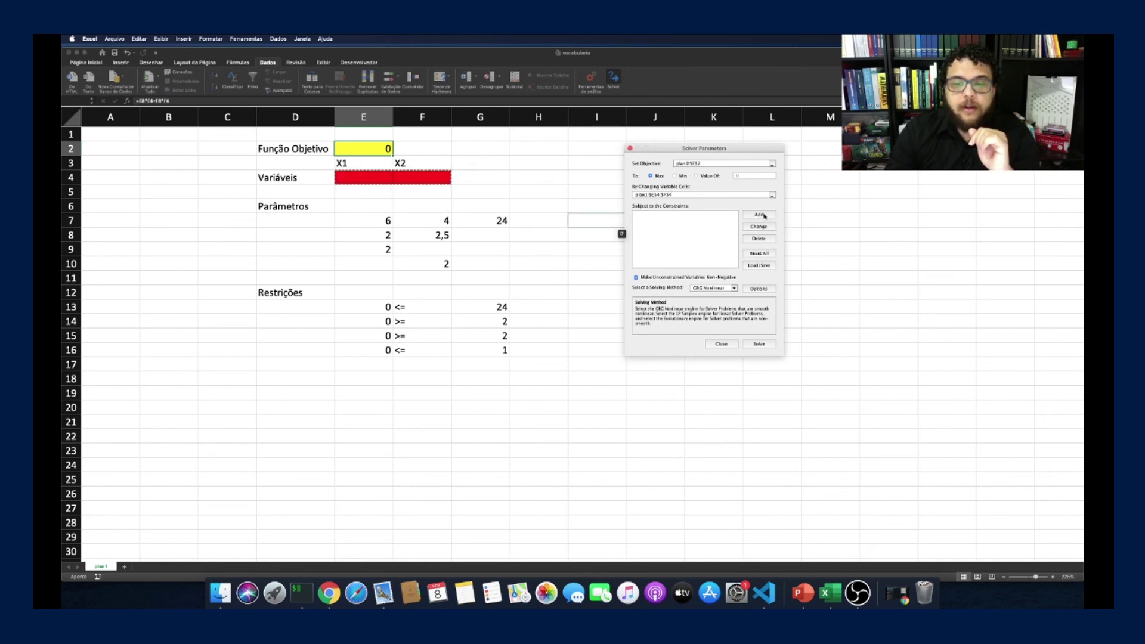
Add the first Solver constraint, requiring cell E13 to be <= cell G13
left_click(765, 216)
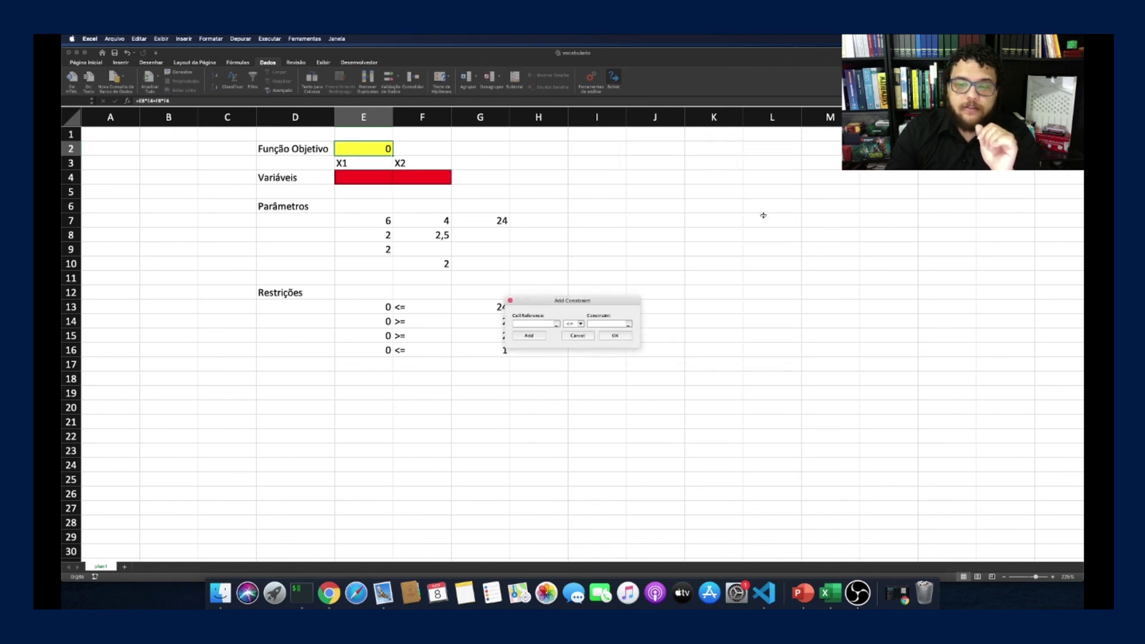
left_click(387, 310)
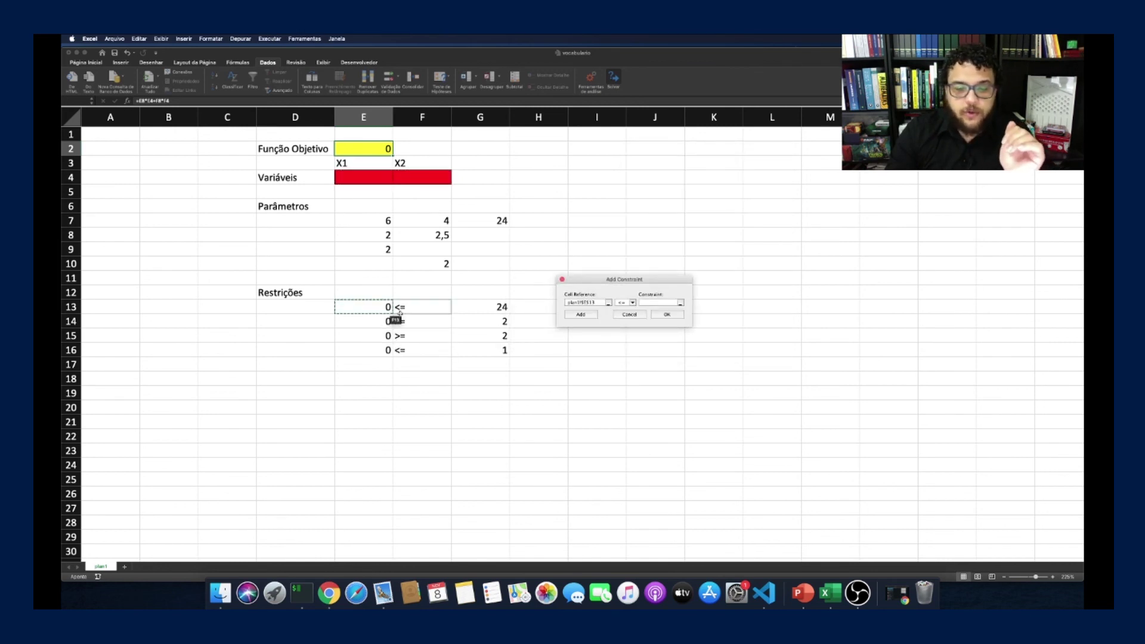
left_click(621, 303)
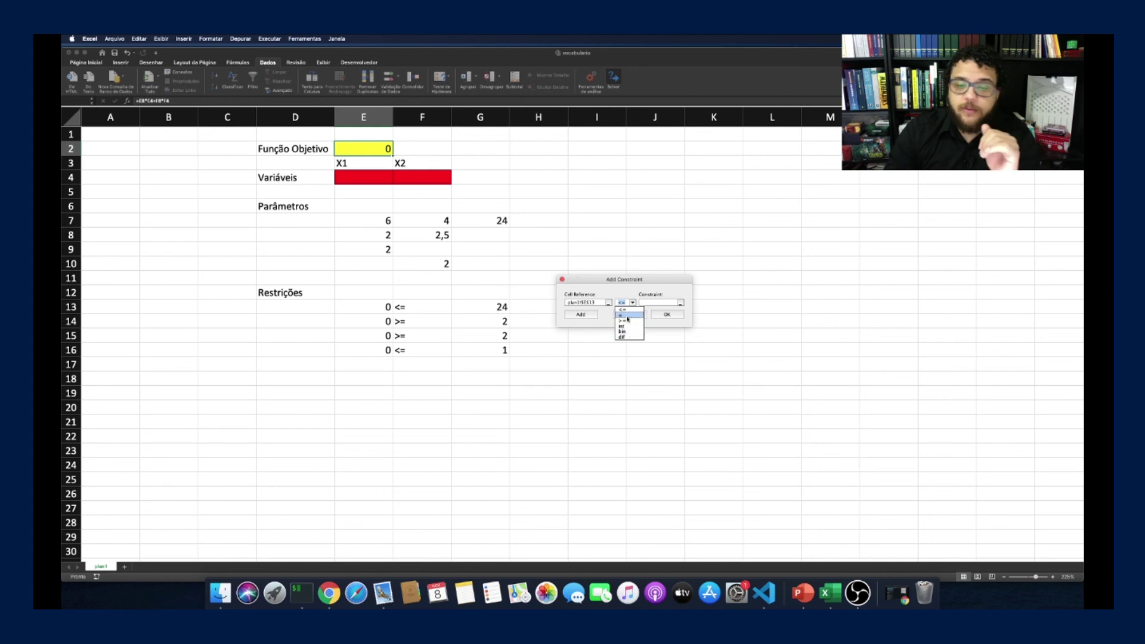
left_click(624, 302)
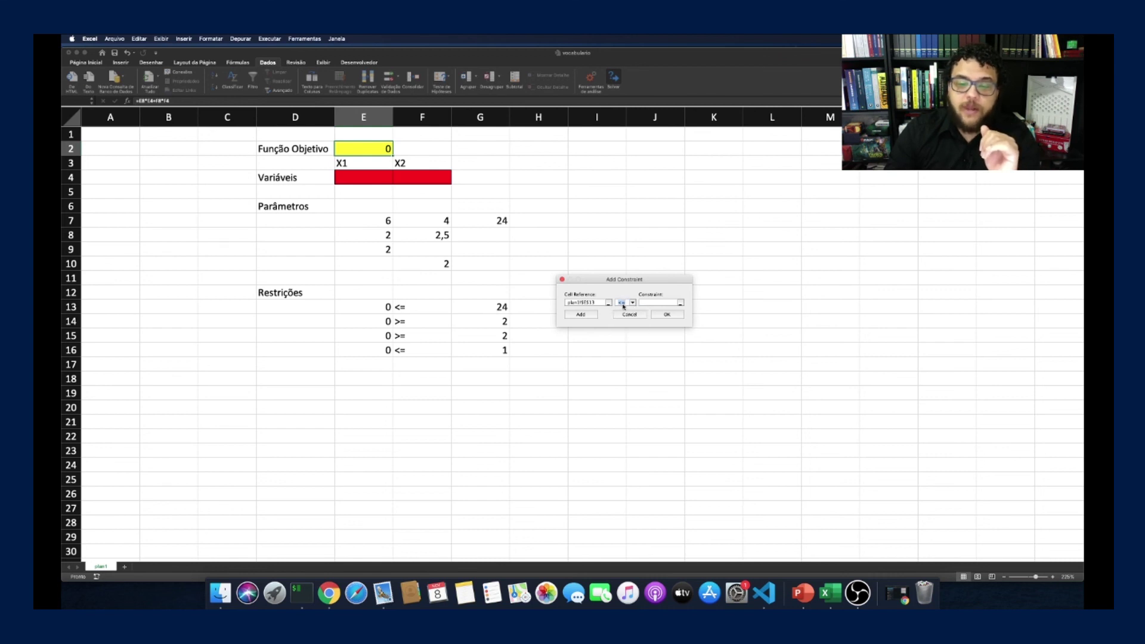
left_click(656, 302)
left_click(483, 309)
left_click(582, 313)
Add the second Solver constraint, requiring cell E14 to be >= cell G14
left_click(375, 321)
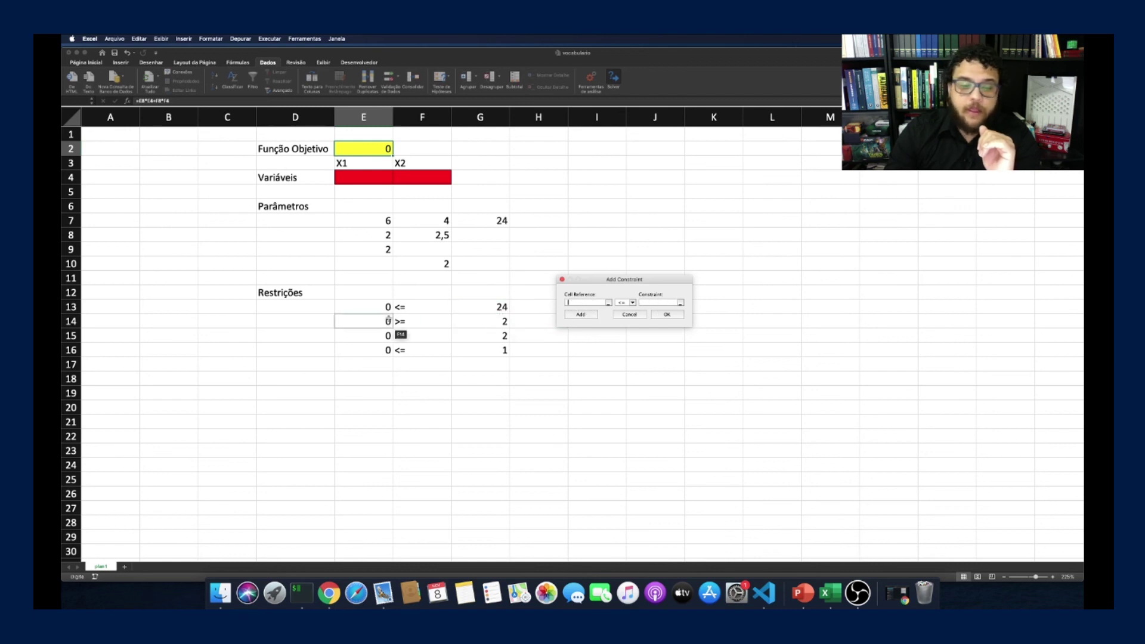
left_click(624, 303)
left_click(641, 317)
left_click(500, 323)
left_click(586, 316)
Add the third Solver constraint, requiring cell E15 to be >= cell G15
left_click(376, 336)
left_click(624, 302)
left_click(623, 321)
left_click(504, 336)
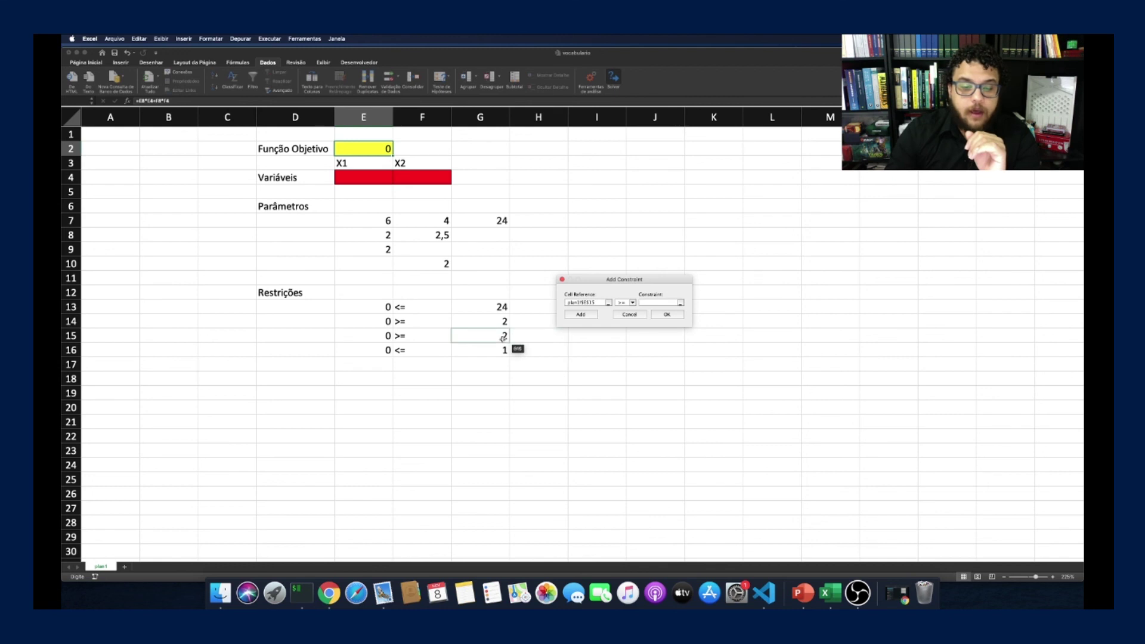
left_click(581, 314)
Add the last Solver constraint, requiring cell E16 to be <= cell G16, and return to the Solver parameters
left_click(385, 350)
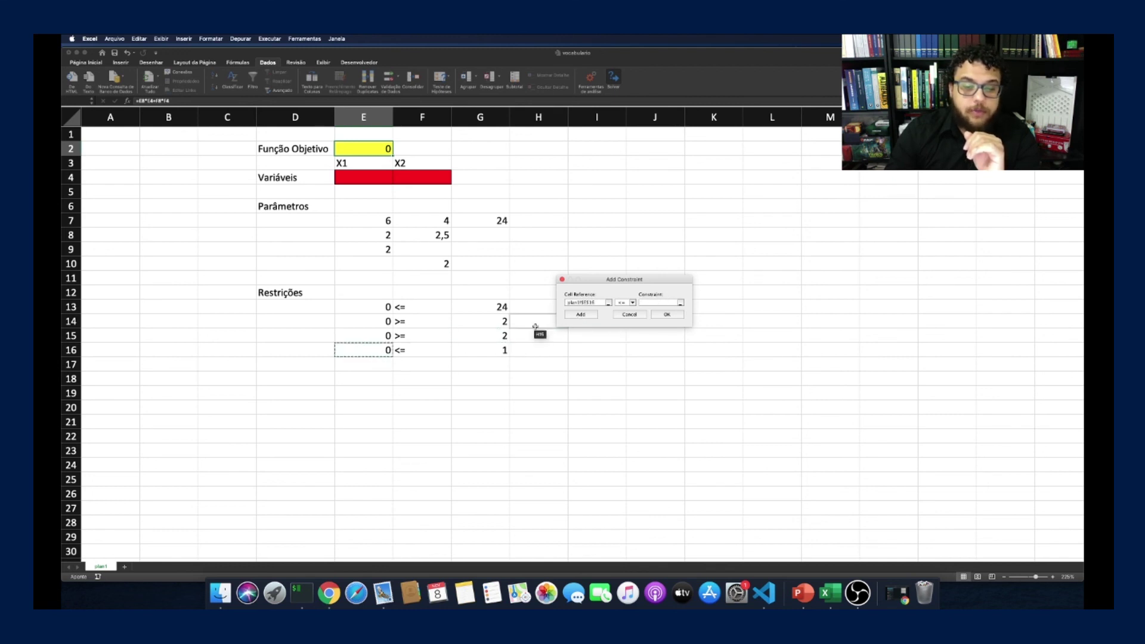
left_click(504, 350)
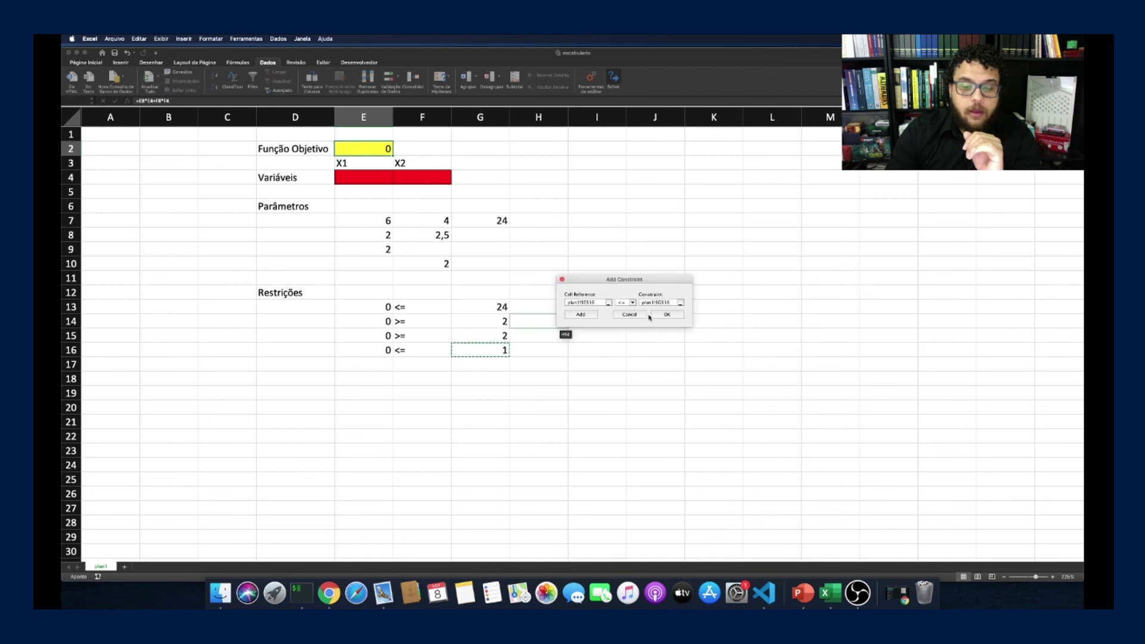
left_click(656, 316)
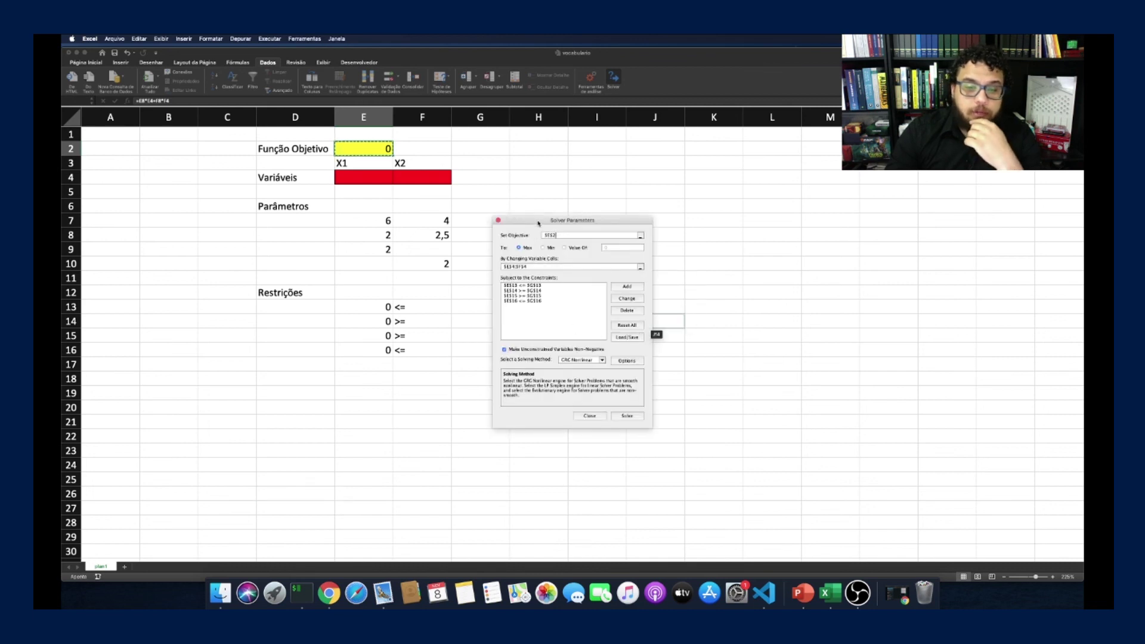
Move the Solver dialog clear of the constraint limits, and set the solving method to Simplex LP
left_click_drag(538, 227, 627, 198)
left_click(626, 263)
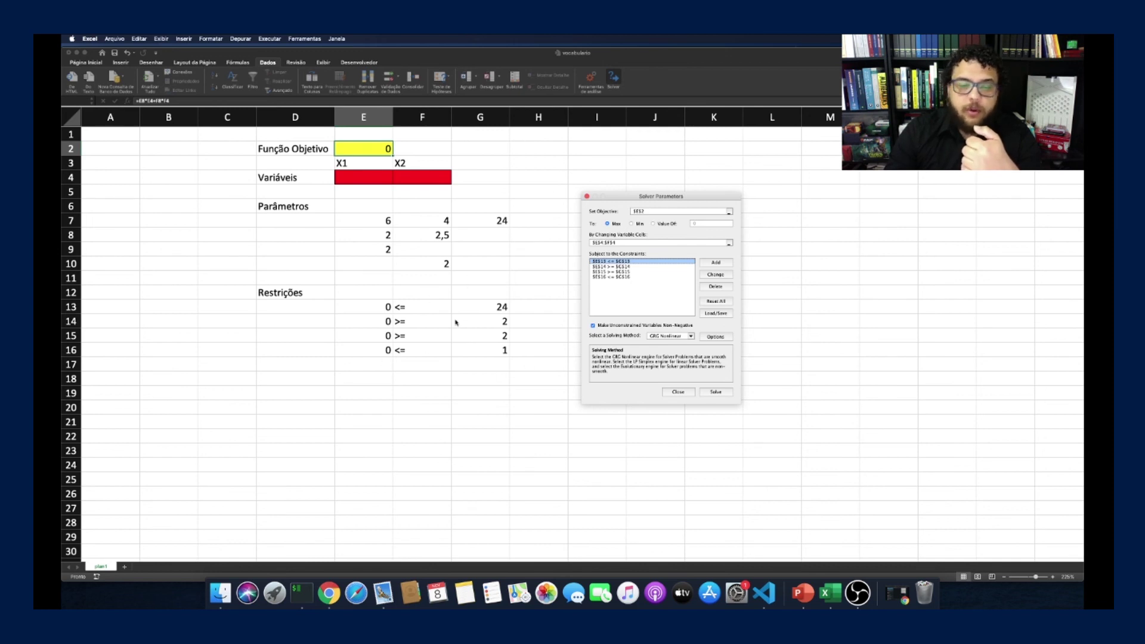
left_click(691, 337)
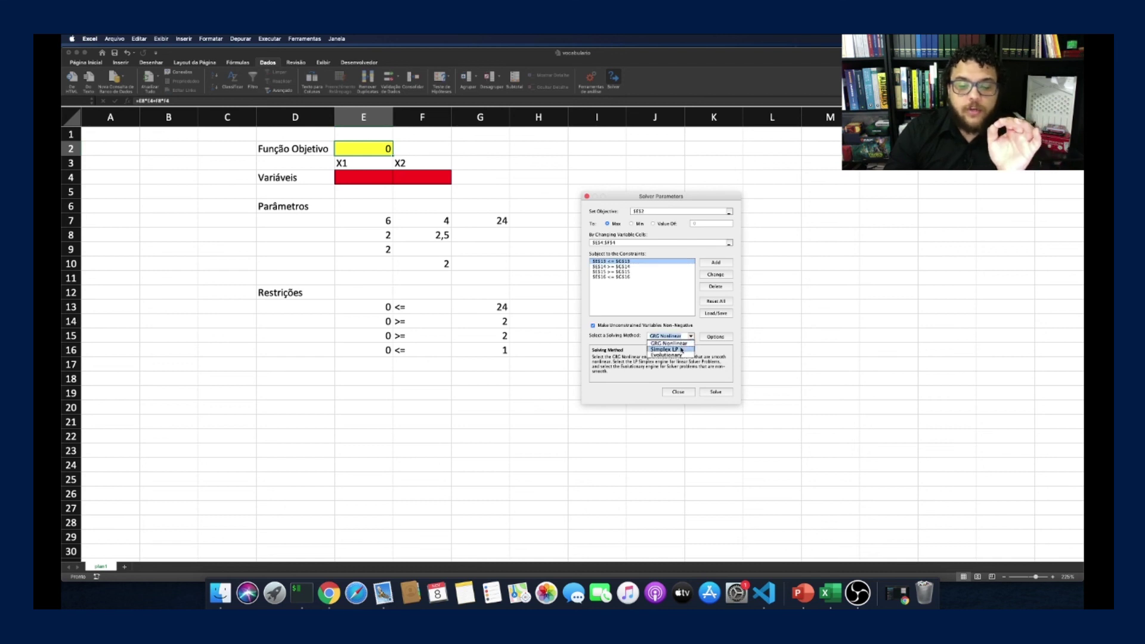
left_click(681, 349)
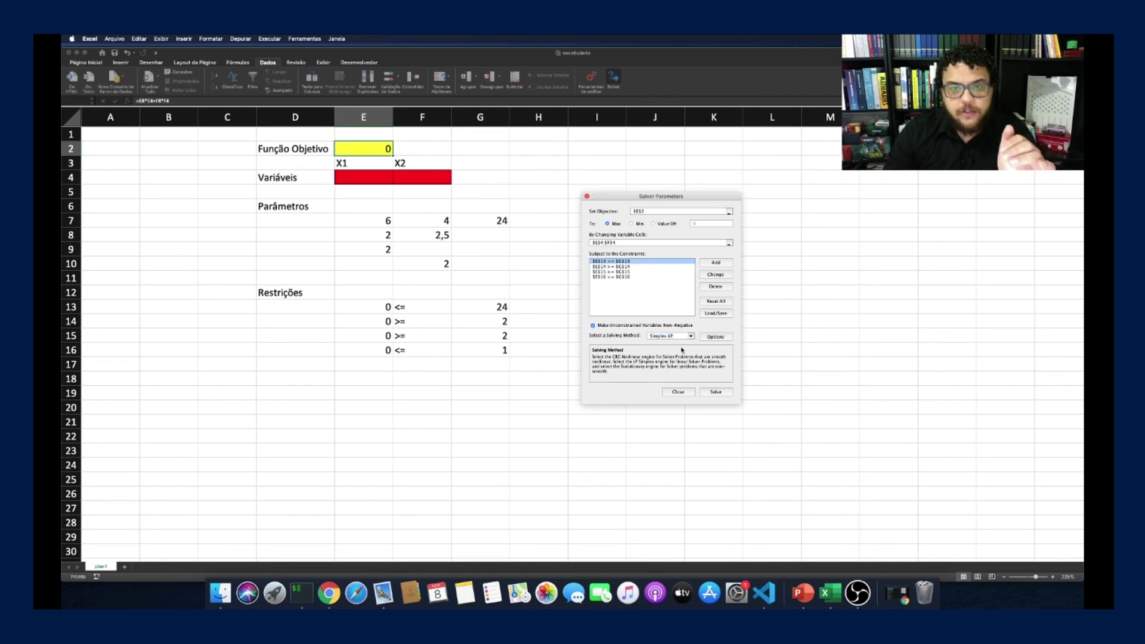
Solve the model keeping the Solver solution, and select the X1 variable cell E4
left_click(715, 392)
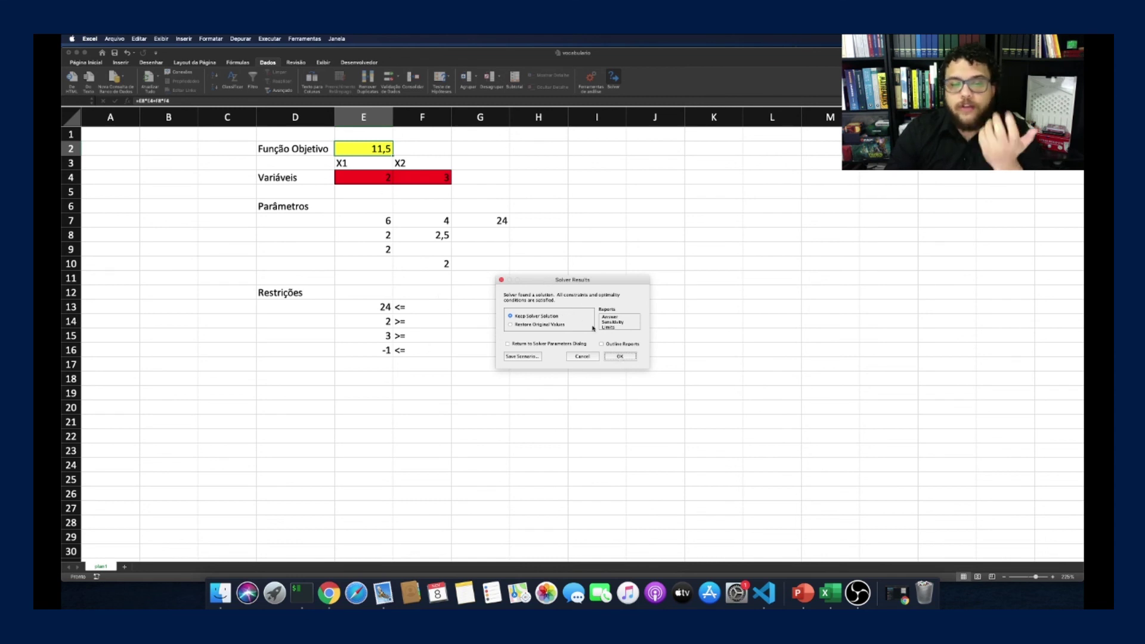
left_click(617, 357)
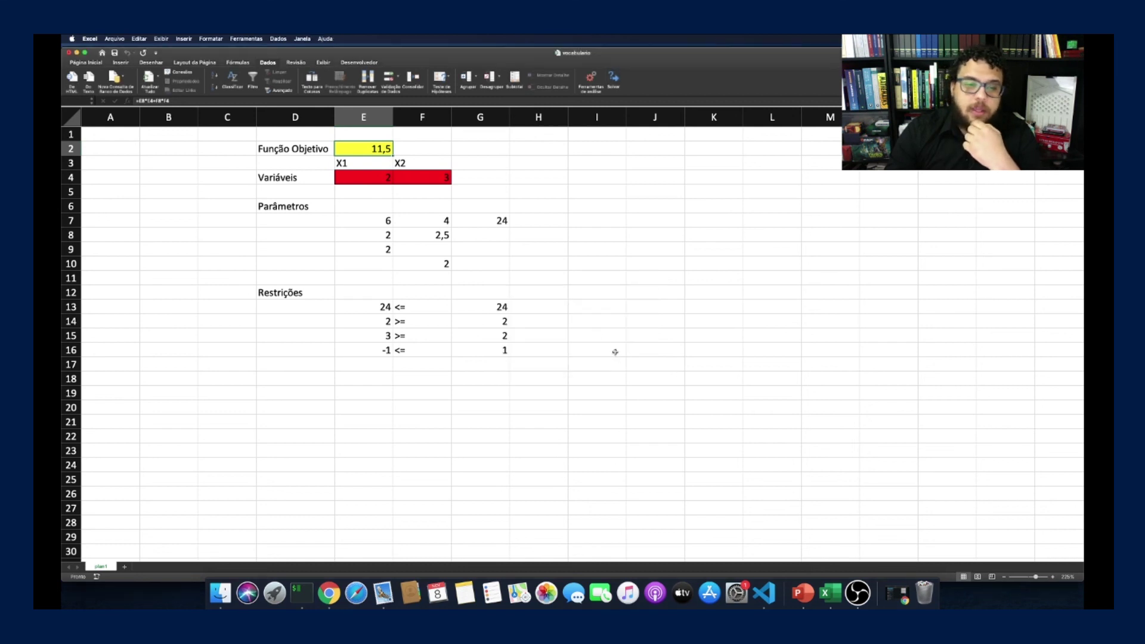
left_click(370, 192)
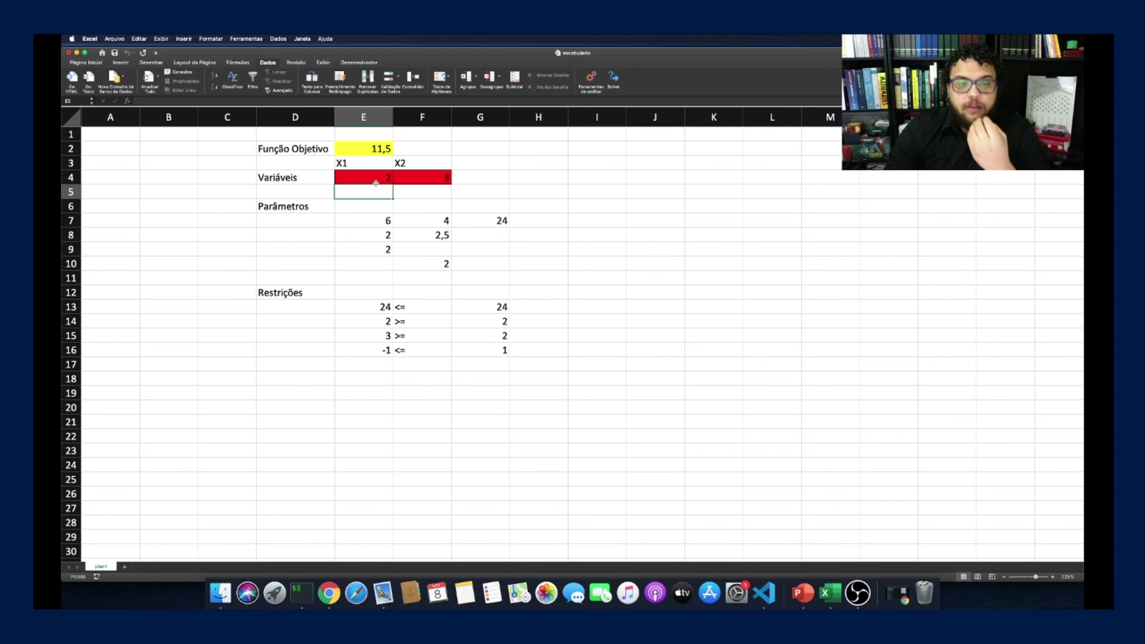
left_click(377, 182)
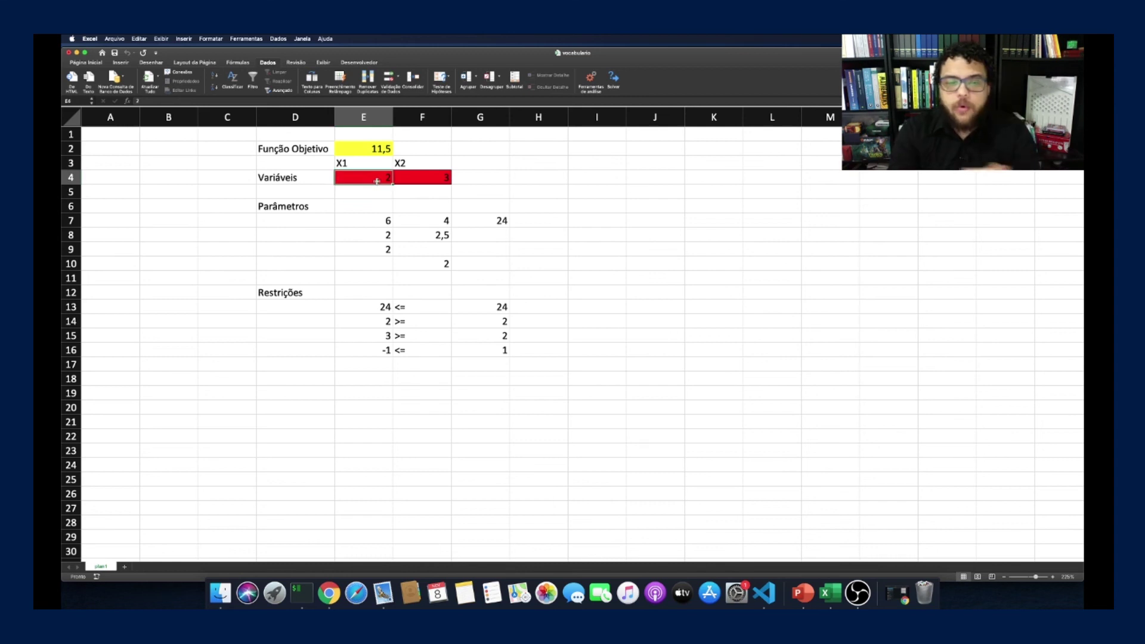